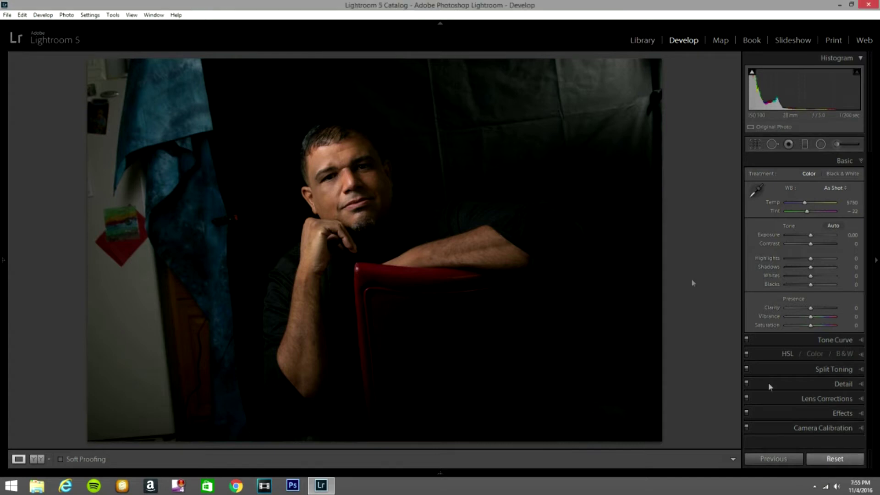
Enable lens profile corrections, remove chromatic aberration, and apply the Auto Upright correction to the portrait.
{"action": "left_click", "coordinate": [858, 400]}
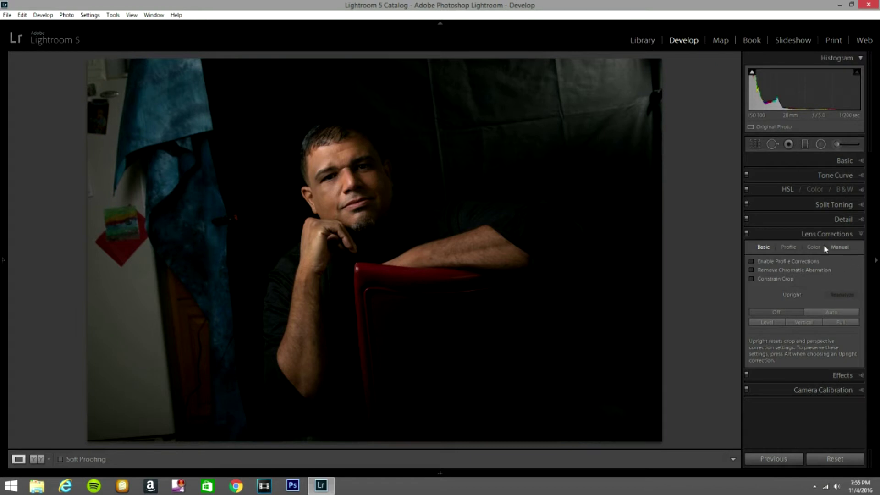
{"action": "left_click", "coordinate": [752, 261]}
{"action": "left_click", "coordinate": [752, 270]}
{"action": "left_click", "coordinate": [832, 312]}
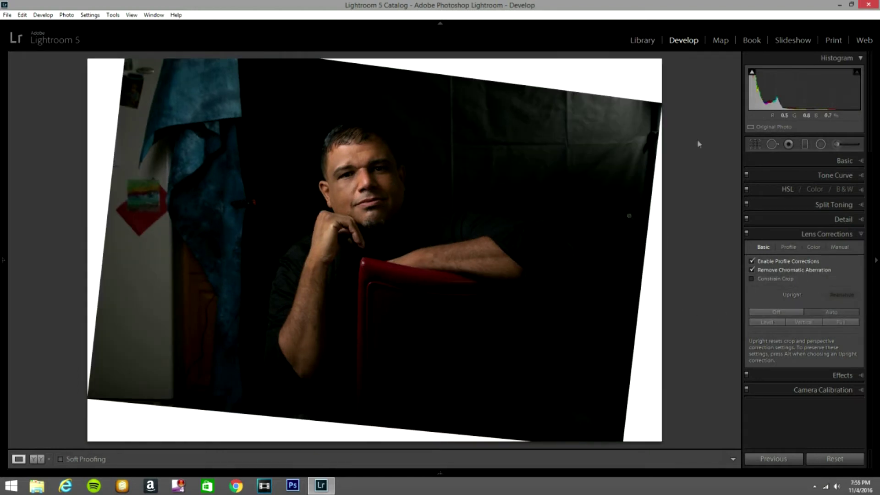
Rotate the photo to a -3.27 angle and crop it around the man and chair, excluding the curtain and fridge.
{"action": "left_click", "coordinate": [749, 145]}
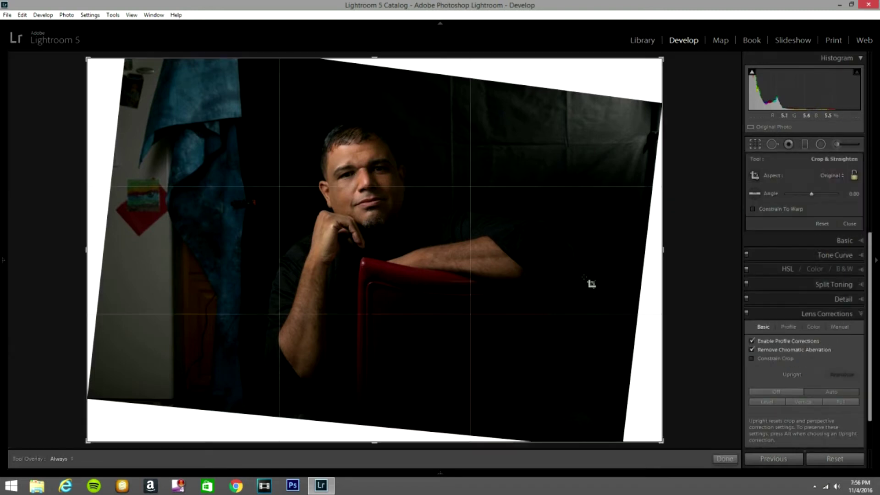
{"action": "left_click_drag", "start_coordinate": [674, 271], "coordinate": [676, 242]}
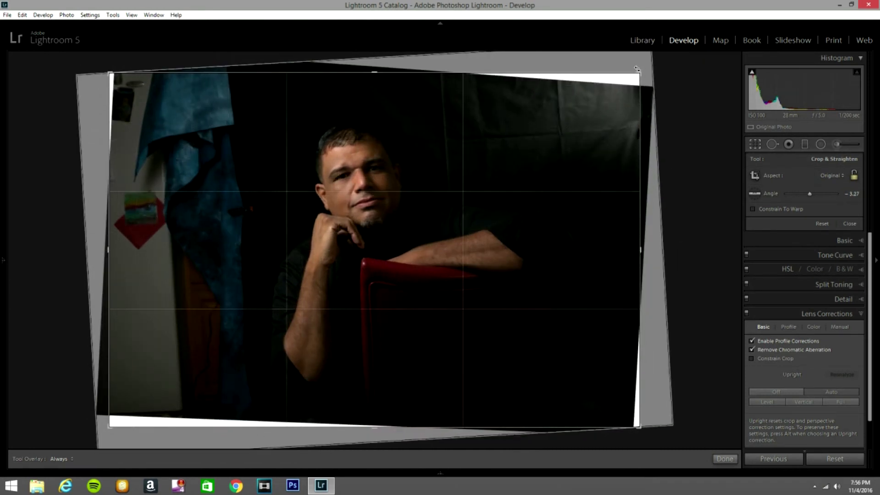
{"action": "left_click_drag", "start_coordinate": [641, 74], "coordinate": [633, 81]}
{"action": "left_click_drag", "start_coordinate": [115, 310], "coordinate": [188, 309]}
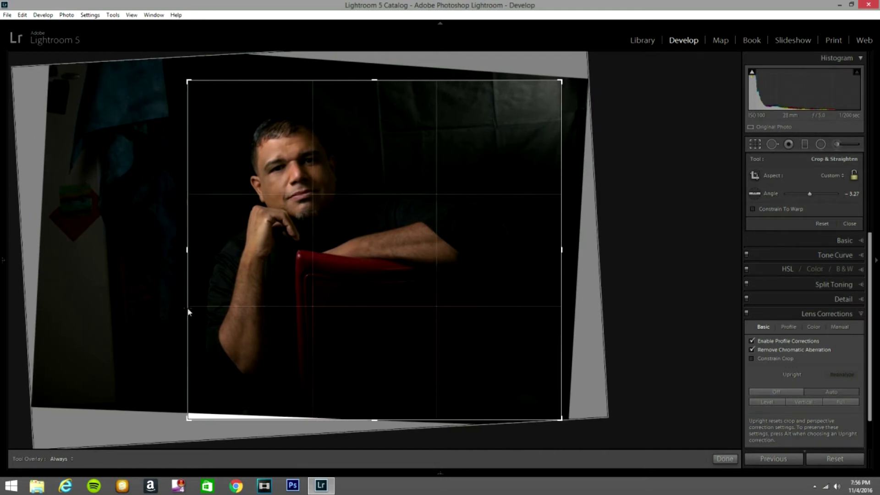
{"action": "key", "text": "Return"}
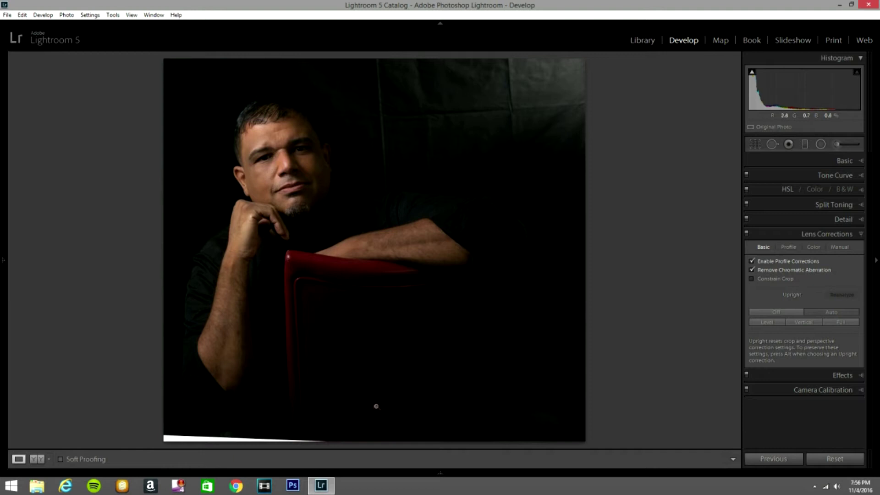
Tighten the crop's lower edge to remove the white sliver beneath the photo.
{"action": "left_click", "coordinate": [755, 144]}
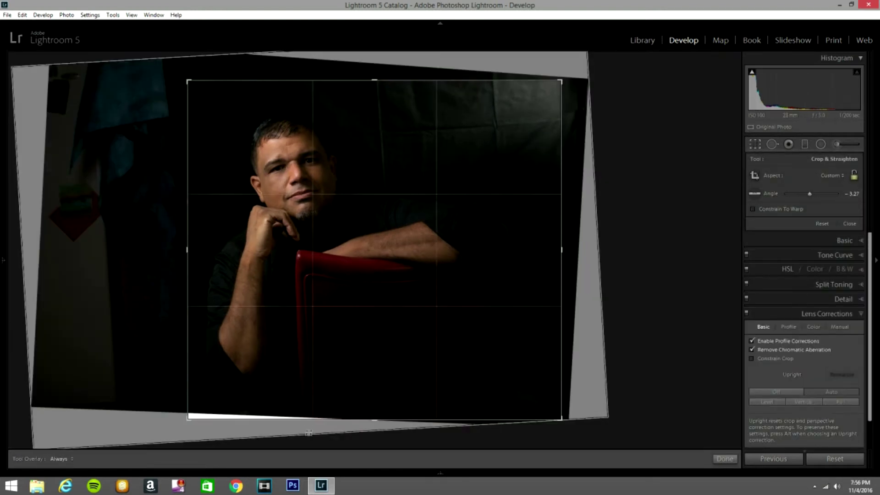
{"action": "left_click_drag", "start_coordinate": [314, 420], "coordinate": [314, 415]}
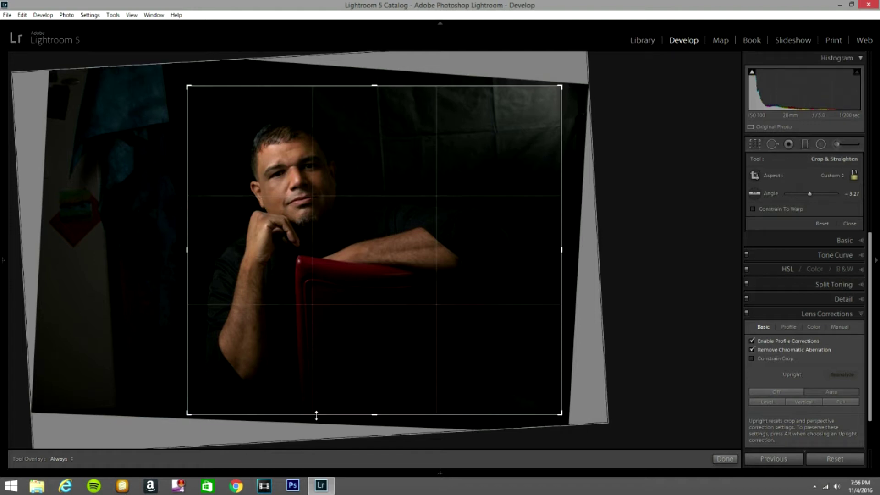
{"action": "left_click", "coordinate": [754, 146]}
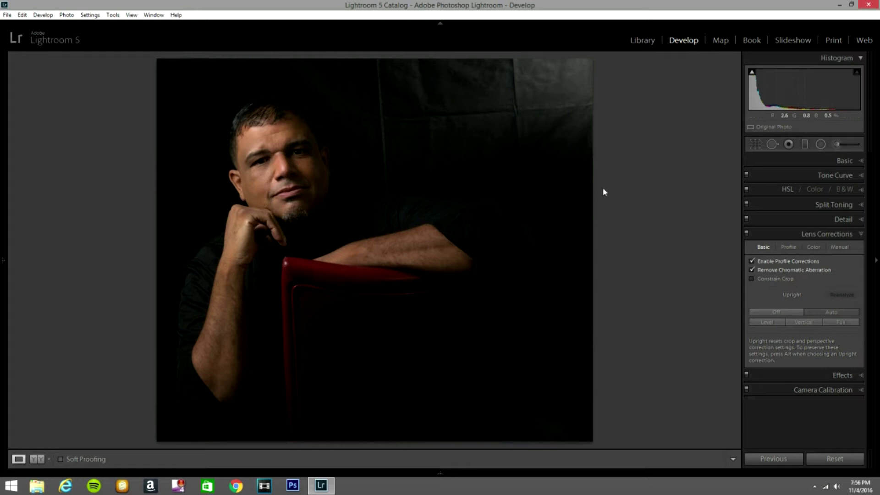
Set the white balance preset to Flash.
{"action": "left_click", "coordinate": [858, 161]}
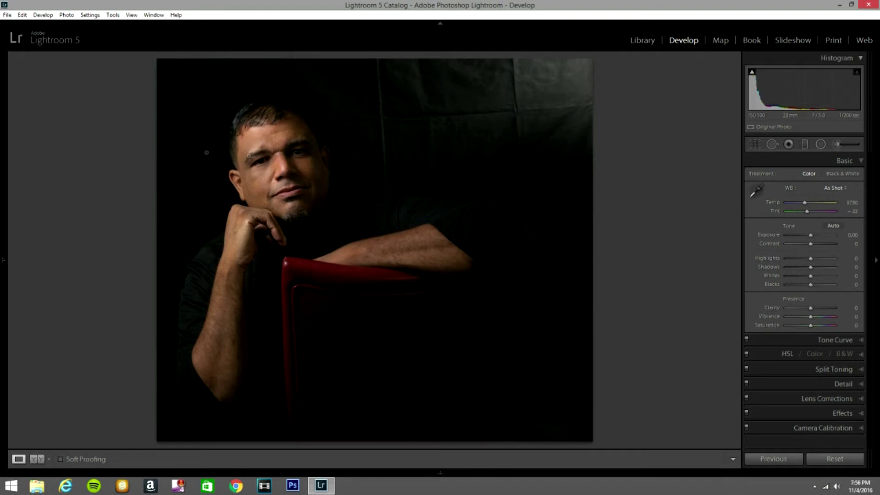
{"action": "left_click", "coordinate": [838, 189]}
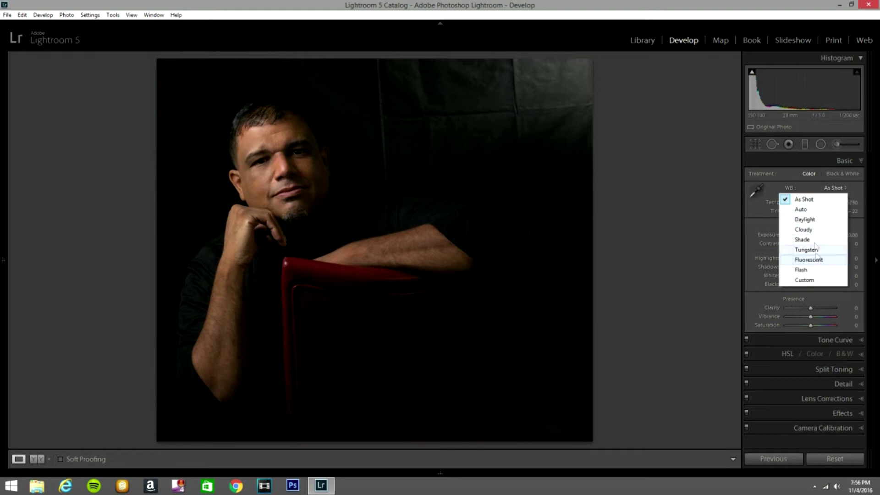
{"action": "left_click", "coordinate": [802, 273]}
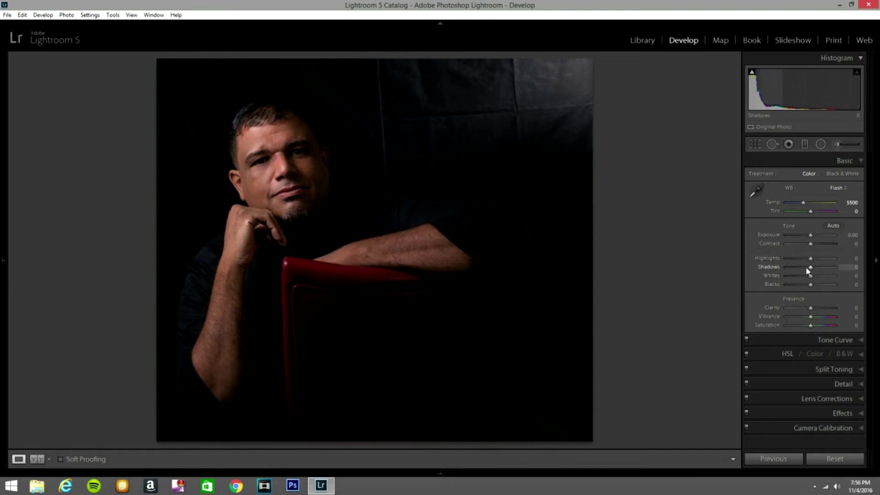
Set Highlights, Shadows and Blacks to +10, Whites to +5, Clarity to +11 and Saturation to -15, checking the face up close.
{"action": "left_click_drag", "start_coordinate": [810, 259], "coordinate": [811, 259]}
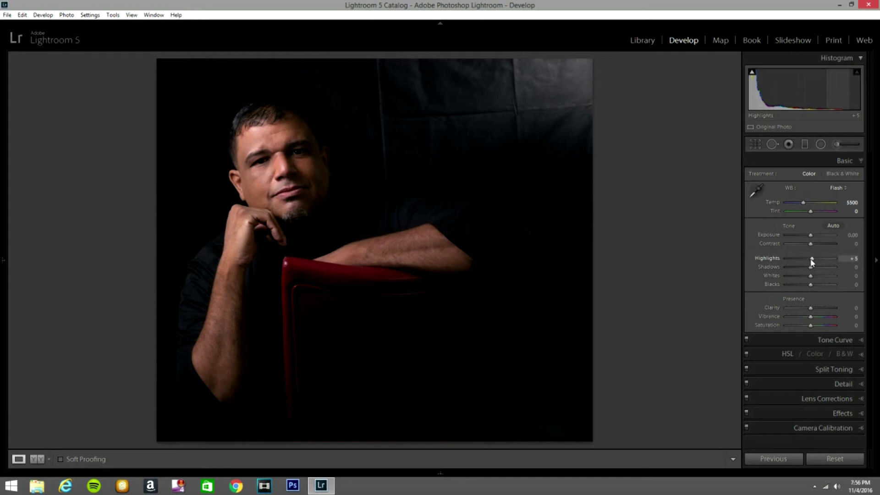
{"action": "left_click_drag", "start_coordinate": [812, 261], "coordinate": [812, 261]}
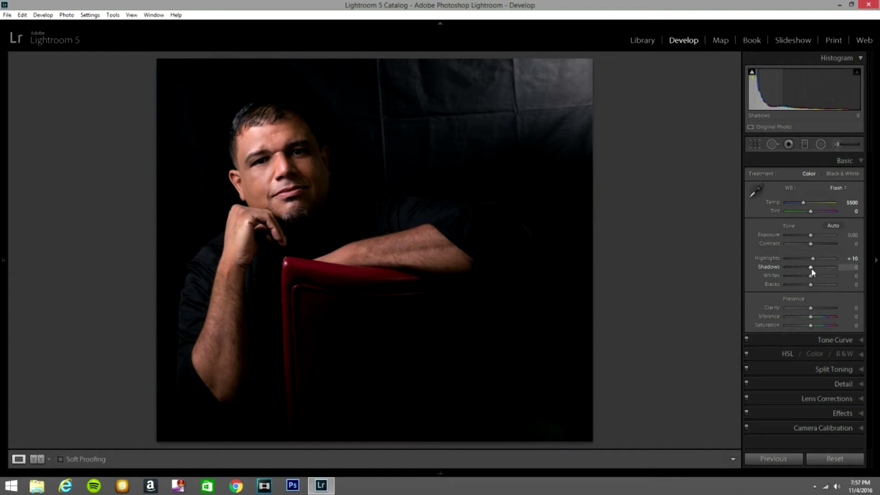
{"action": "left_click_drag", "start_coordinate": [811, 267], "coordinate": [813, 267]}
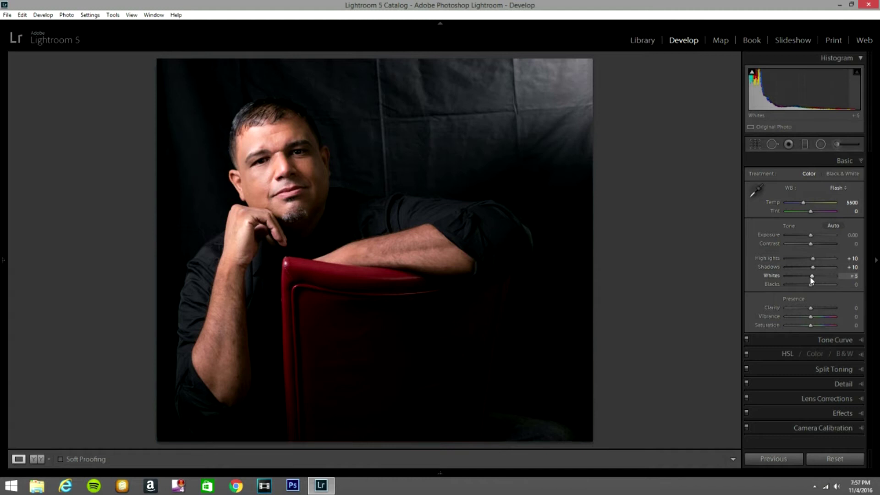
{"action": "left_click_drag", "start_coordinate": [810, 285], "coordinate": [809, 288]}
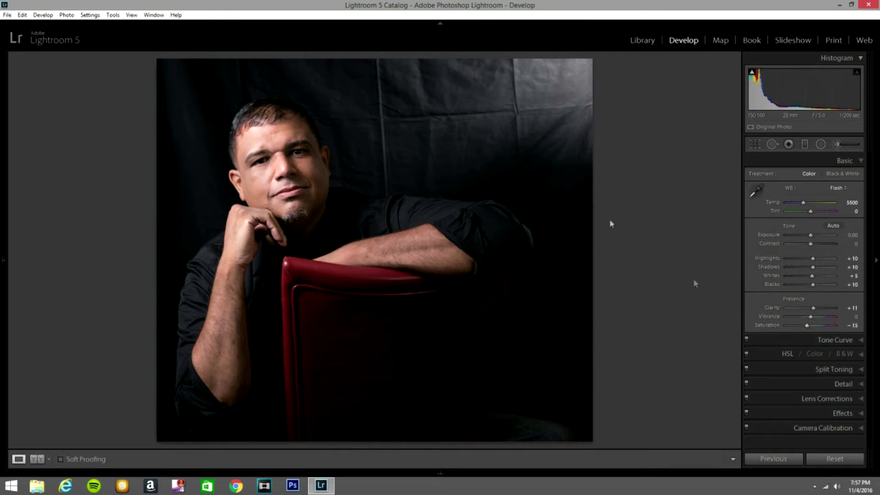
{"action": "left_click", "coordinate": [297, 170]}
{"action": "left_click_drag", "start_coordinate": [384, 170], "coordinate": [384, 275]}
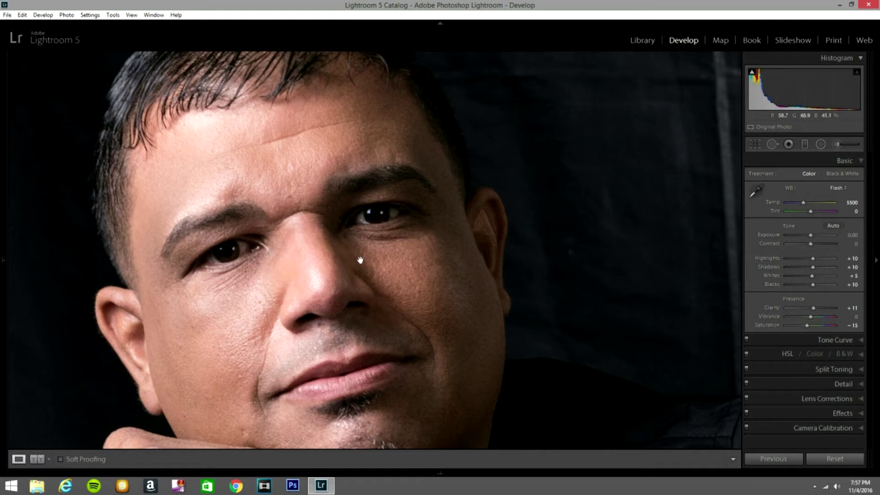
{"action": "left_click", "coordinate": [449, 285]}
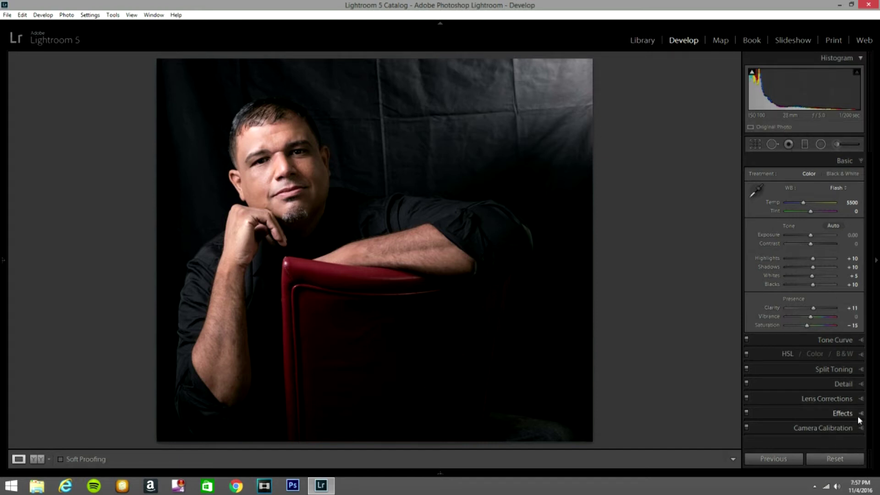
Paint an adjustment brush mask with Exposure -0.15 and size 11 over the backdrop around the man, with the mask overlay shown.
{"action": "left_click", "coordinate": [837, 144]}
{"action": "key", "text": "h"}
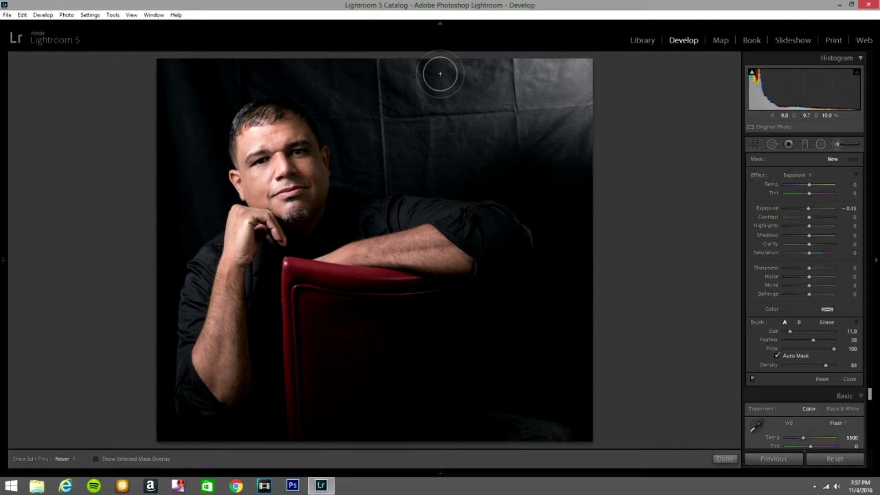
{"action": "key", "text": "h"}
{"action": "left_click_drag", "start_coordinate": [370, 87], "coordinate": [448, 94]}
{"action": "key", "text": "o"}
{"action": "key", "text": "h"}
{"action": "mouse_move", "coordinate": [387, 86]}
{"action": "left_mouse_down"}
{"action": "mouse_move", "coordinate": [367, 98]}
{"action": "mouse_move", "coordinate": [348, 134]}
{"action": "mouse_move", "coordinate": [351, 157]}
{"action": "mouse_move", "coordinate": [390, 142]}
{"action": "mouse_move", "coordinate": [397, 114]}
{"action": "left_mouse_up"}
{"action": "mouse_move", "coordinate": [376, 82]}
{"action": "left_mouse_down"}
{"action": "mouse_move", "coordinate": [391, 73]}
{"action": "mouse_move", "coordinate": [390, 138]}
{"action": "mouse_move", "coordinate": [362, 48]}
{"action": "mouse_move", "coordinate": [491, 112]}
{"action": "mouse_move", "coordinate": [585, 109]}
{"action": "mouse_move", "coordinate": [641, 120]}
{"action": "mouse_move", "coordinate": [515, 162]}
{"action": "mouse_move", "coordinate": [449, 161]}
{"action": "mouse_move", "coordinate": [520, 145]}
{"action": "mouse_move", "coordinate": [537, 169]}
{"action": "mouse_move", "coordinate": [489, 182]}
{"action": "mouse_move", "coordinate": [398, 171]}
{"action": "mouse_move", "coordinate": [562, 188]}
{"action": "mouse_move", "coordinate": [566, 251]}
{"action": "mouse_move", "coordinate": [561, 154]}
{"action": "mouse_move", "coordinate": [581, 225]}
{"action": "mouse_move", "coordinate": [567, 196]}
{"action": "left_mouse_up"}
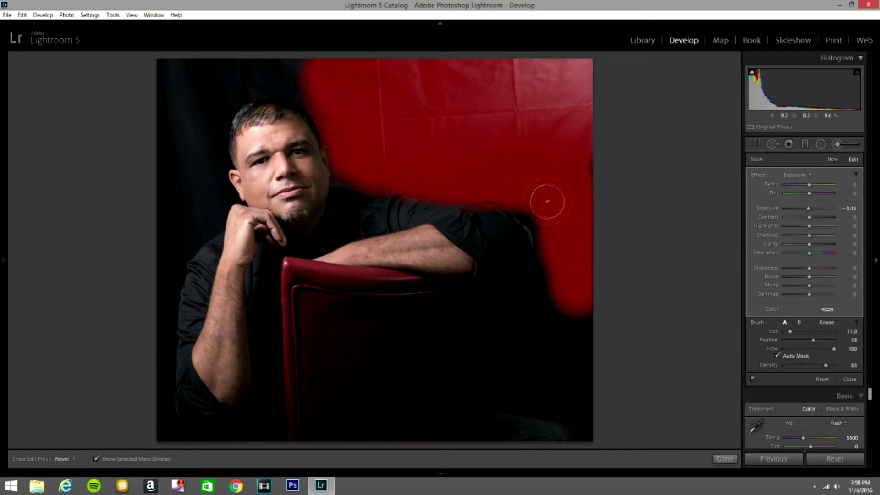
{"action": "mouse_move", "coordinate": [623, 316]}
{"action": "left_mouse_down"}
{"action": "mouse_move", "coordinate": [580, 306]}
{"action": "mouse_move", "coordinate": [568, 259]}
{"action": "mouse_move", "coordinate": [544, 281]}
{"action": "mouse_move", "coordinate": [543, 266]}
{"action": "mouse_move", "coordinate": [517, 355]}
{"action": "mouse_move", "coordinate": [521, 372]}
{"action": "mouse_move", "coordinate": [541, 382]}
{"action": "mouse_move", "coordinate": [563, 370]}
{"action": "mouse_move", "coordinate": [565, 312]}
{"action": "mouse_move", "coordinate": [585, 397]}
{"action": "mouse_move", "coordinate": [579, 470]}
{"action": "mouse_move", "coordinate": [535, 402]}
{"action": "mouse_move", "coordinate": [519, 456]}
{"action": "mouse_move", "coordinate": [514, 379]}
{"action": "mouse_move", "coordinate": [509, 430]}
{"action": "left_mouse_up"}
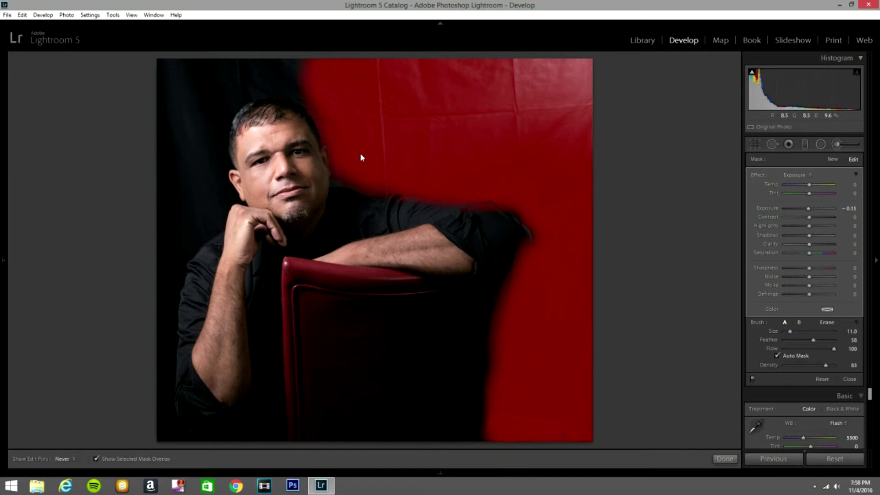
{"action": "mouse_move", "coordinate": [330, 53]}
{"action": "left_mouse_down"}
{"action": "mouse_move", "coordinate": [161, 72]}
{"action": "mouse_move", "coordinate": [171, 134]}
{"action": "mouse_move", "coordinate": [154, 62]}
{"action": "mouse_move", "coordinate": [148, 114]}
{"action": "mouse_move", "coordinate": [157, 127]}
{"action": "mouse_move", "coordinate": [193, 79]}
{"action": "mouse_move", "coordinate": [196, 104]}
{"action": "mouse_move", "coordinate": [224, 80]}
{"action": "mouse_move", "coordinate": [202, 121]}
{"action": "mouse_move", "coordinate": [188, 178]}
{"action": "mouse_move", "coordinate": [180, 154]}
{"action": "mouse_move", "coordinate": [176, 190]}
{"action": "mouse_move", "coordinate": [173, 146]}
{"action": "mouse_move", "coordinate": [174, 195]}
{"action": "mouse_move", "coordinate": [196, 170]}
{"action": "mouse_move", "coordinate": [204, 200]}
{"action": "mouse_move", "coordinate": [151, 307]}
{"action": "mouse_move", "coordinate": [153, 186]}
{"action": "mouse_move", "coordinate": [152, 305]}
{"action": "mouse_move", "coordinate": [140, 360]}
{"action": "mouse_move", "coordinate": [150, 435]}
{"action": "mouse_move", "coordinate": [148, 377]}
{"action": "mouse_move", "coordinate": [148, 443]}
{"action": "mouse_move", "coordinate": [149, 396]}
{"action": "mouse_move", "coordinate": [158, 440]}
{"action": "left_mouse_up"}
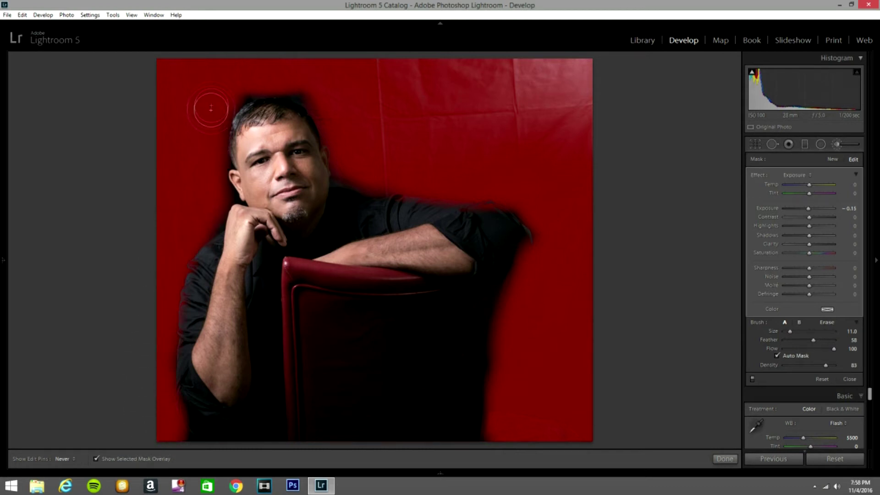
Refine the backdrop mask close to the man's outline with a smaller brush, between size 1 and 4.
{"action": "key", "text": "bracketleft"}
{"action": "key", "text": "bracketleft"}
{"action": "key", "text": "h"}
{"action": "key", "text": "h"}
{"action": "key", "text": "bracketleft"}
{"action": "key", "text": "bracketleft"}
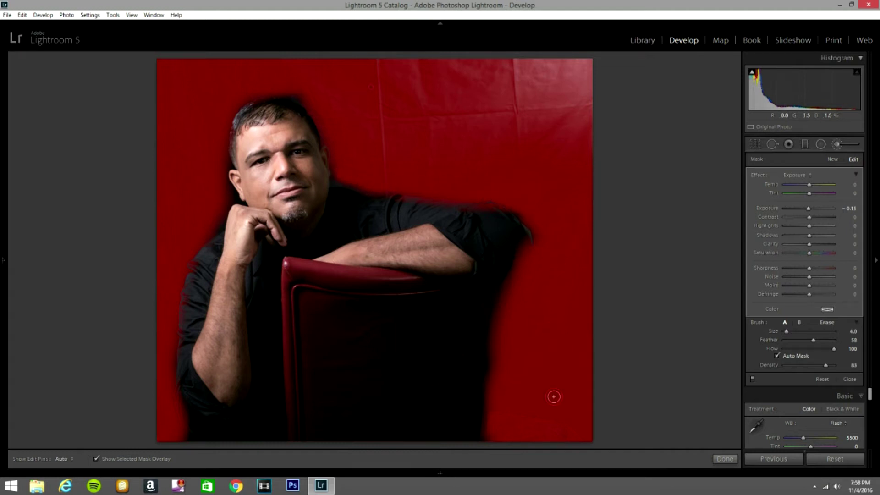
{"action": "key", "text": "h"}
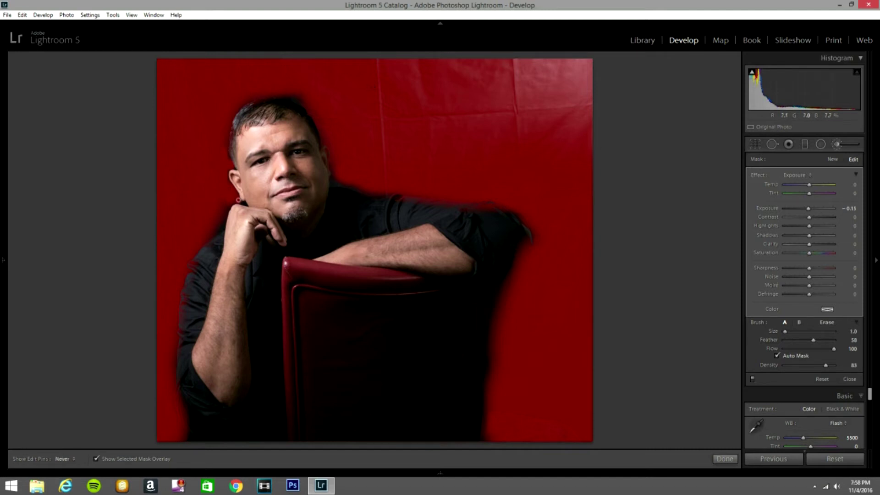
{"action": "key", "text": "h"}
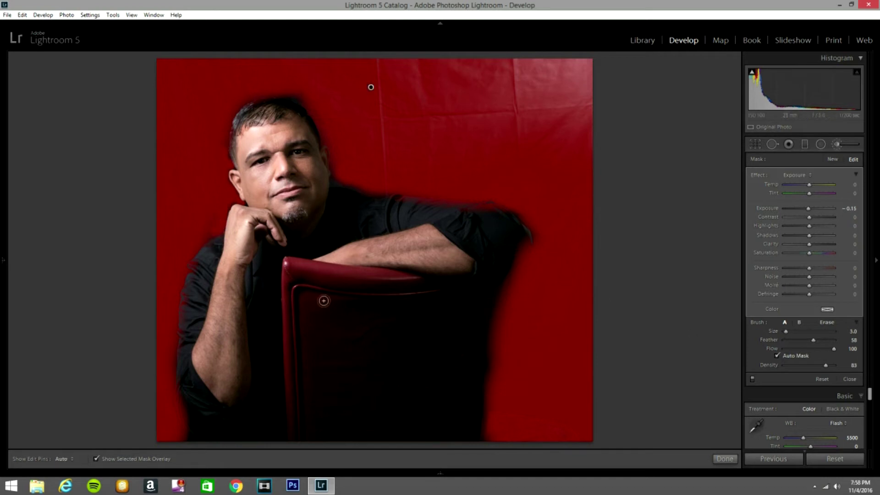
Erase the mask where it spills onto the man's sleeve and the chair's edge, using an eraser of size 2.
{"action": "key", "text": "h"}
{"action": "key", "text": "alt"}
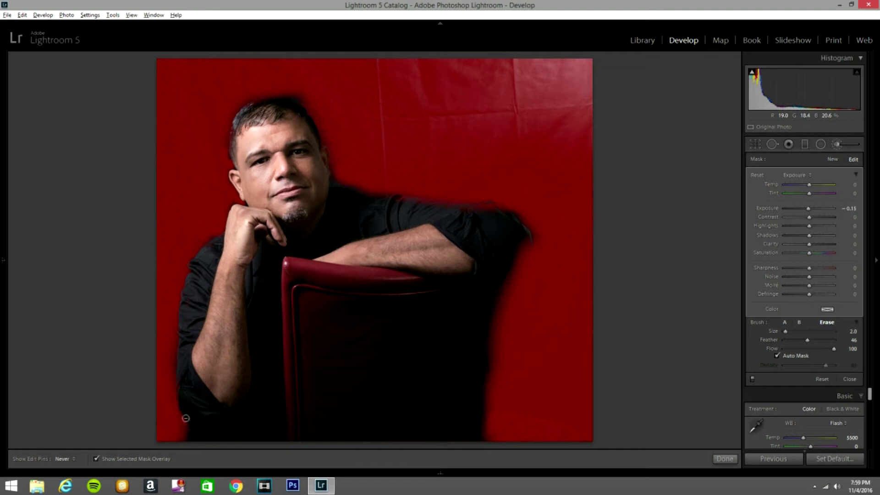
{"action": "key", "text": "h"}
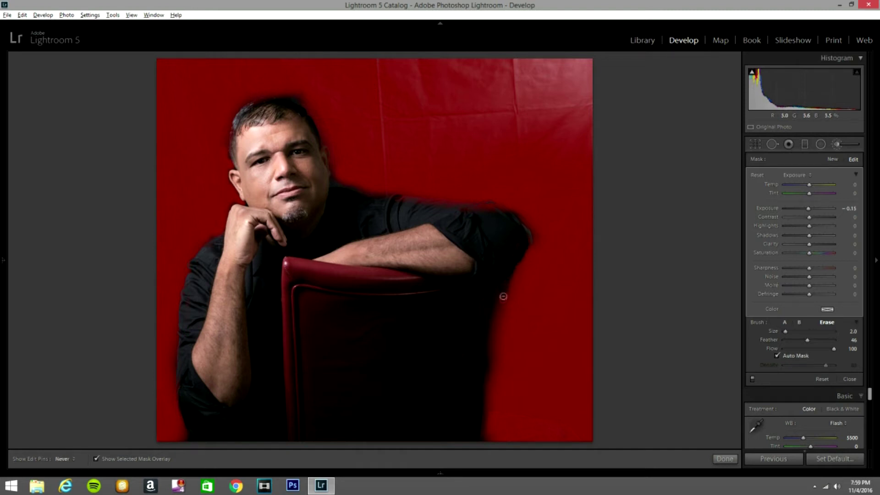
{"action": "left_click_drag", "start_coordinate": [494, 342], "coordinate": [484, 441]}
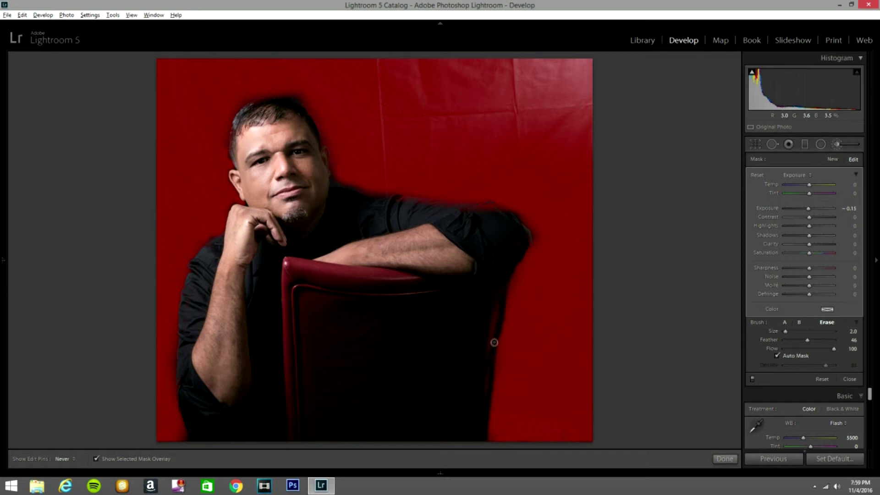
{"action": "key", "text": "h"}
{"action": "key", "text": "alt"}
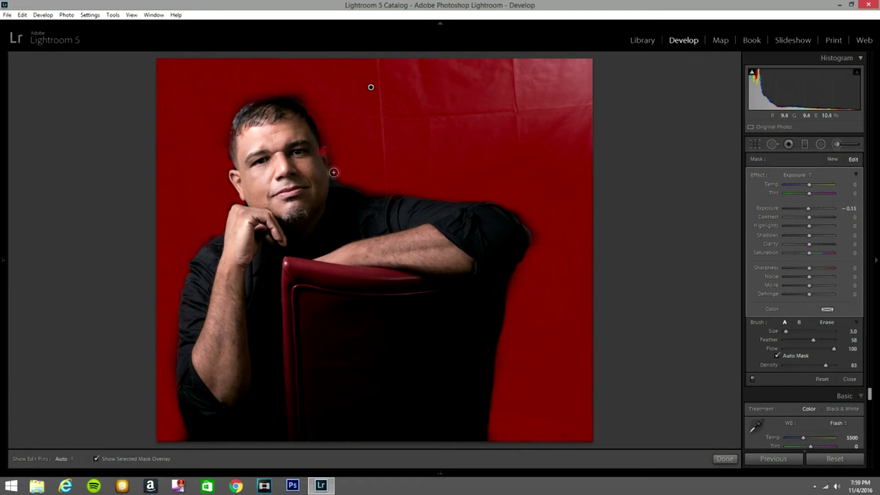
{"action": "key", "text": "alt"}
Hide the mask overlay and darken the masked backdrop with Exposure -4.00 and Contrast 100.
{"action": "key", "text": "o"}
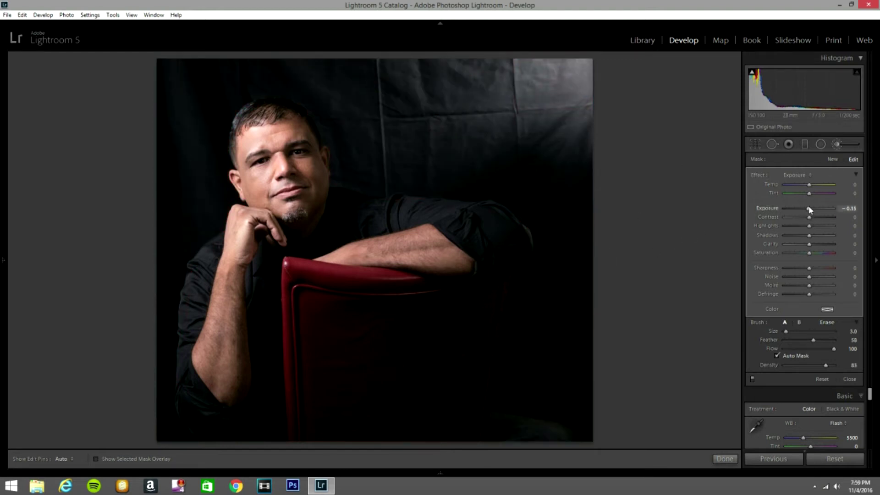
{"action": "left_click_drag", "start_coordinate": [809, 209], "coordinate": [771, 217]}
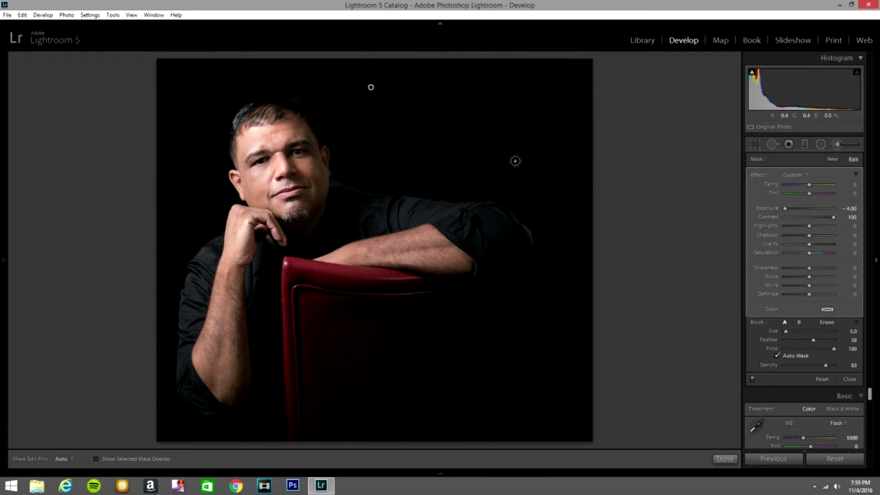
{"action": "scroll", "coordinate": [373, 133], "scroll_direction": "up", "scroll_amount": 4}
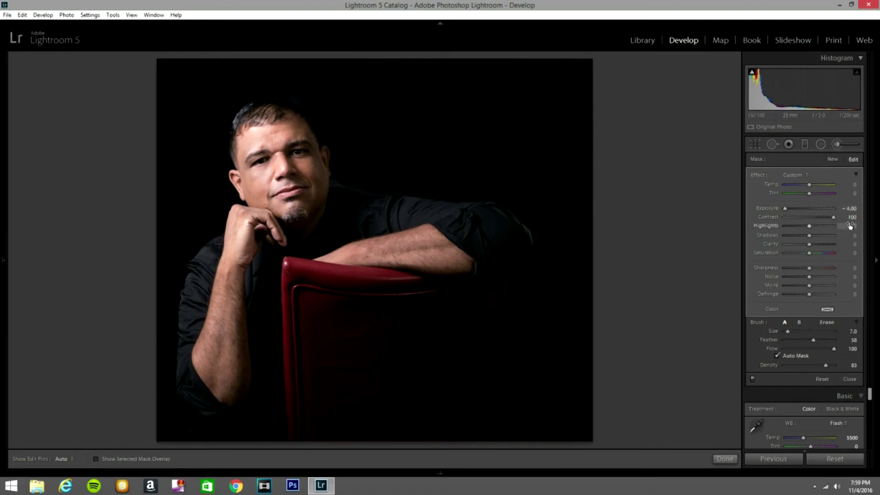
{"action": "scroll", "coordinate": [373, 177], "scroll_direction": "down", "scroll_amount": 4}
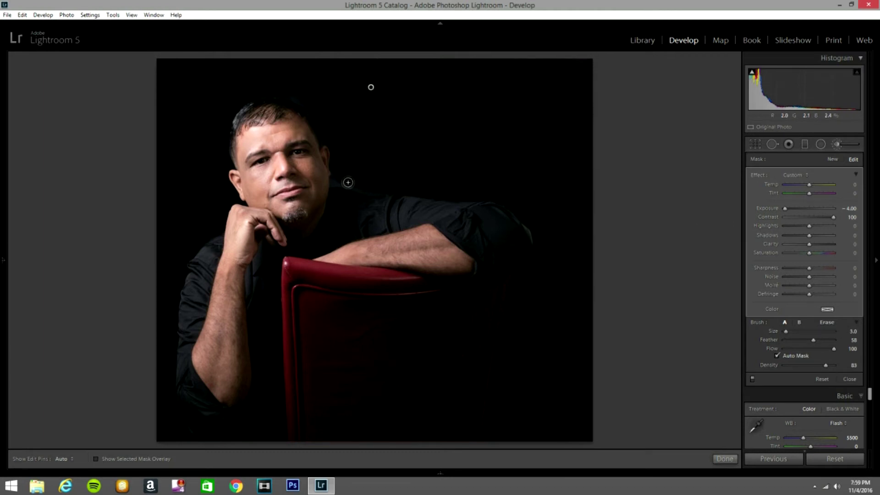
Brush the remaining backdrop between the man's neck and shoulder with a fine size 1 brush, and finish the brush adjustment.
{"action": "key", "text": "h"}
{"action": "key", "text": "h"}
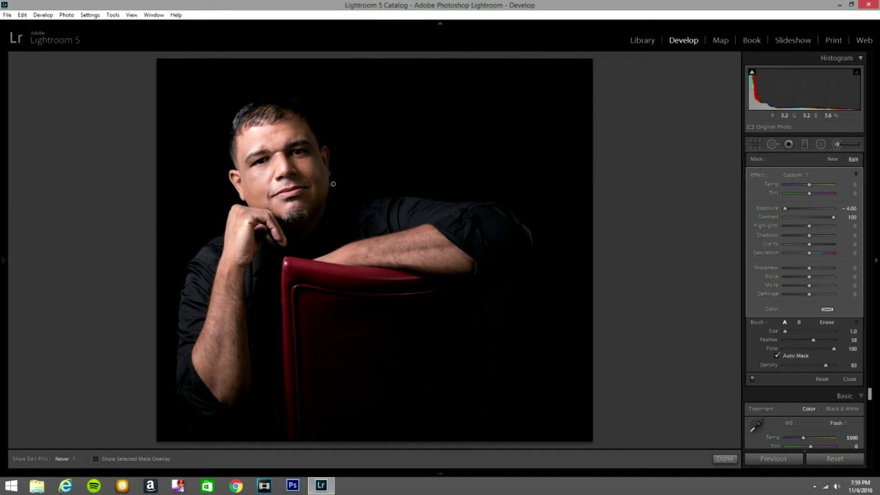
{"action": "key", "text": "h"}
{"action": "scroll", "coordinate": [518, 410], "scroll_direction": "up", "scroll_amount": 2}
{"action": "key", "text": "h"}
{"action": "key", "text": "h"}
{"action": "key", "text": "h"}
{"action": "left_click", "coordinate": [841, 146]}
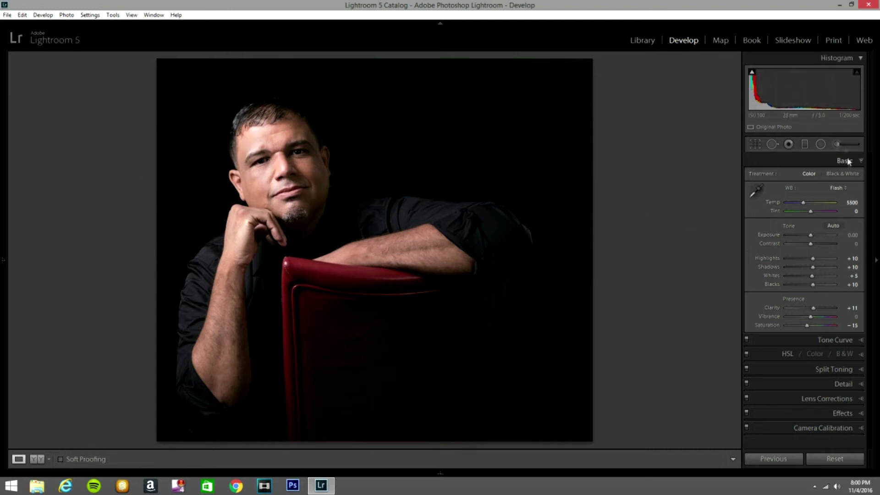
Start a new brush adjustment with Exposure 0.15 and paint around the man's eyes at brush size 6, closing the brush when done.
{"action": "left_click", "coordinate": [842, 144]}
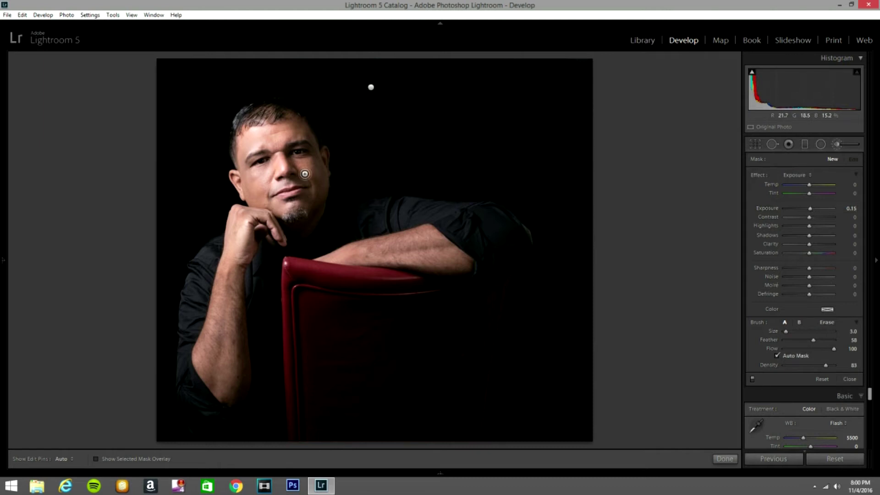
{"action": "scroll", "coordinate": [293, 156], "scroll_direction": "up", "scroll_amount": 3}
{"action": "key", "text": "h"}
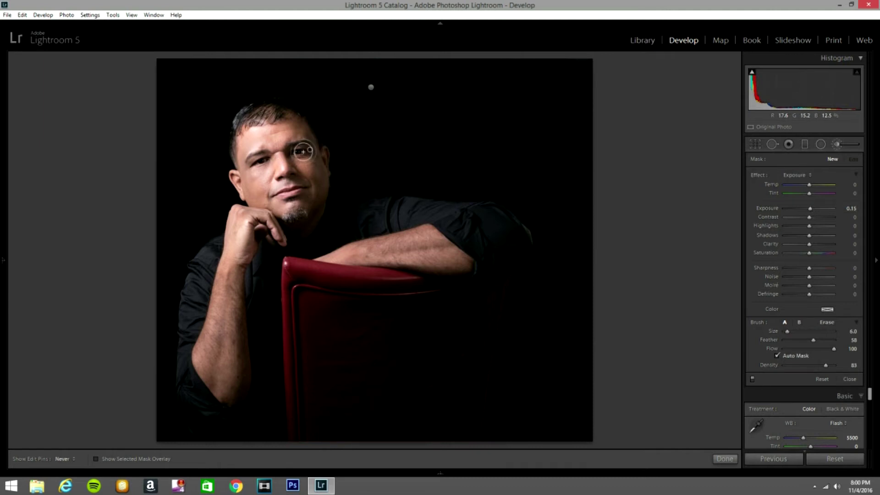
{"action": "mouse_move", "coordinate": [255, 161]}
{"action": "left_mouse_down"}
{"action": "mouse_move", "coordinate": [312, 152]}
{"action": "mouse_move", "coordinate": [282, 156]}
{"action": "left_mouse_up"}
{"action": "key", "text": "h"}
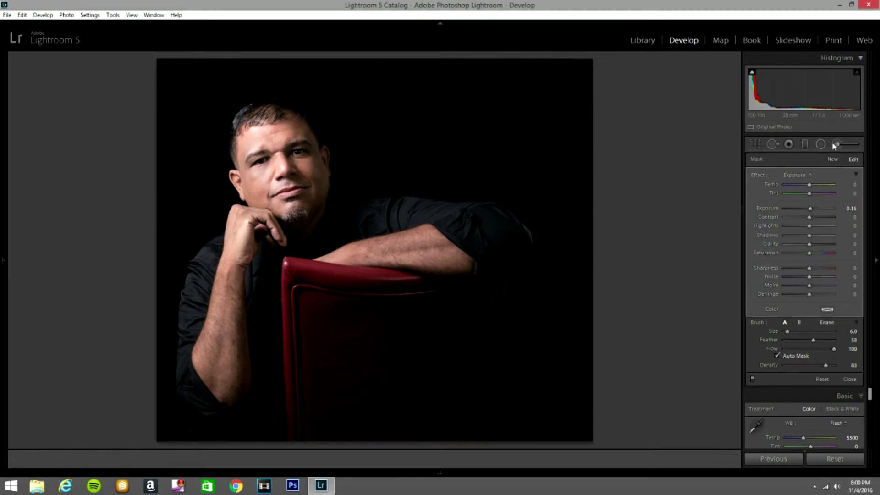
{"action": "left_click", "coordinate": [834, 145]}
Brush a new Shadows 40 adjustment over the shaded parts of the face and neck at brush size 7, and finish it.
{"action": "left_click", "coordinate": [835, 145]}
{"action": "left_click", "coordinate": [797, 174]}
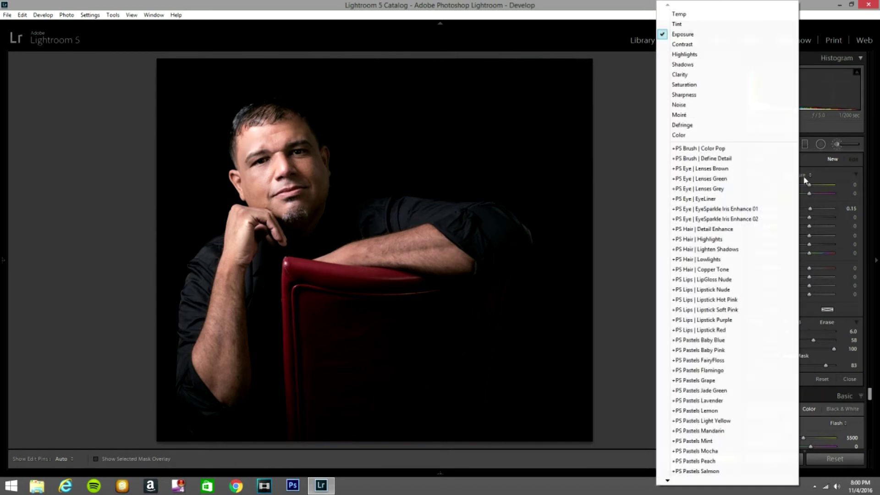
{"action": "left_click", "coordinate": [713, 66]}
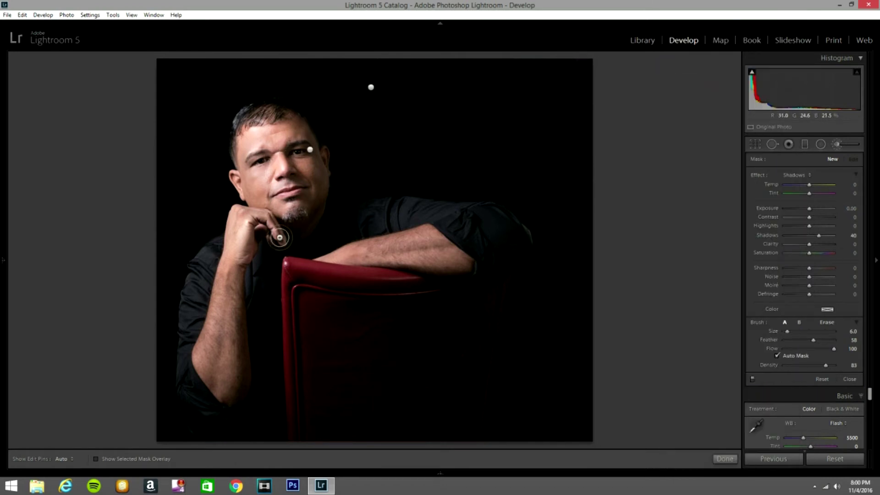
{"action": "scroll", "coordinate": [306, 212], "scroll_direction": "up", "scroll_amount": 1}
{"action": "key", "text": "h"}
{"action": "mouse_move", "coordinate": [305, 220]}
{"action": "left_mouse_down"}
{"action": "mouse_move", "coordinate": [318, 189]}
{"action": "mouse_move", "coordinate": [288, 129]}
{"action": "left_mouse_up"}
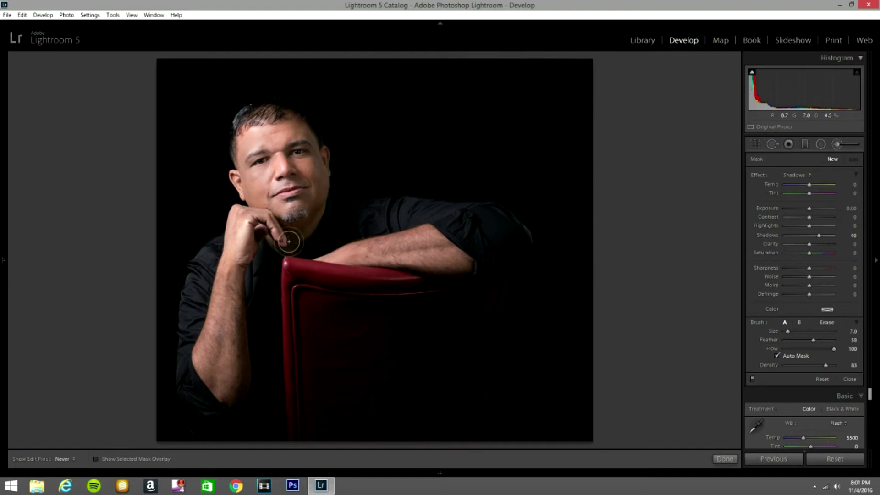
{"action": "key", "text": "h"}
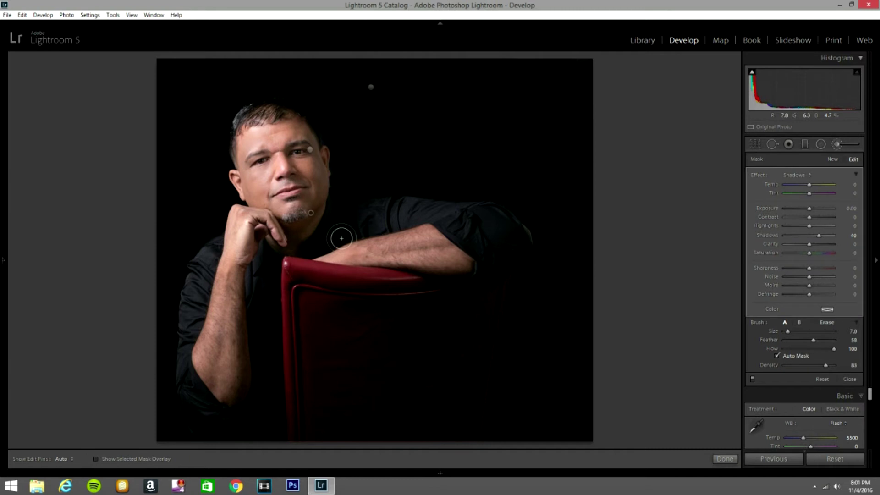
{"action": "left_click", "coordinate": [836, 145]}
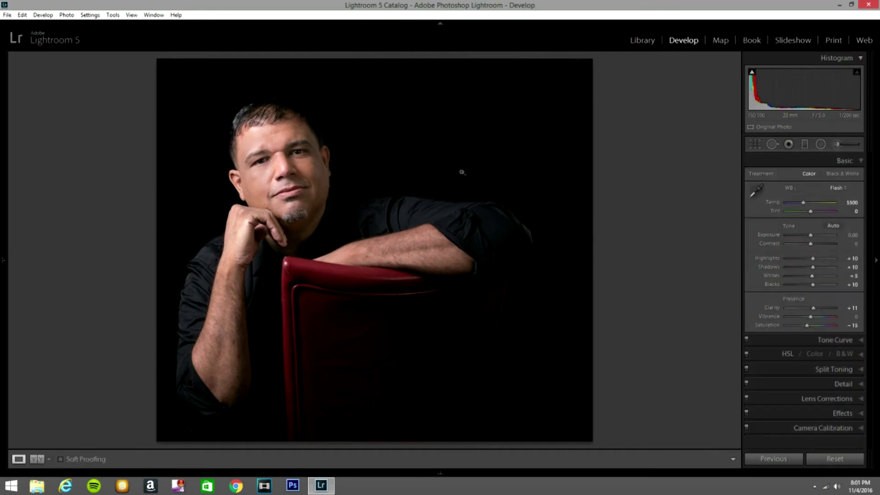
Create a new Exposure brush adjustment and paint both irises with a size 2 brush.
{"action": "left_click", "coordinate": [290, 162]}
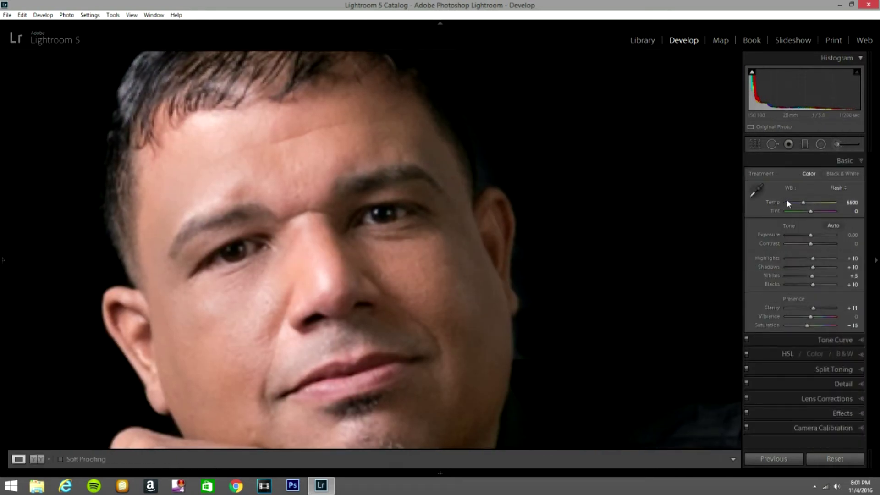
{"action": "left_click", "coordinate": [837, 144]}
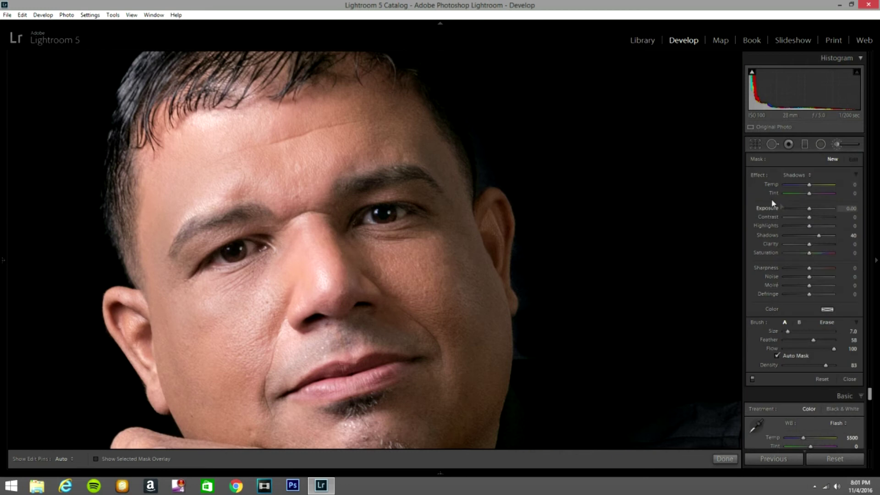
{"action": "left_click", "coordinate": [805, 177]}
{"action": "left_click", "coordinate": [683, 35]}
{"action": "left_click", "coordinate": [225, 249]}
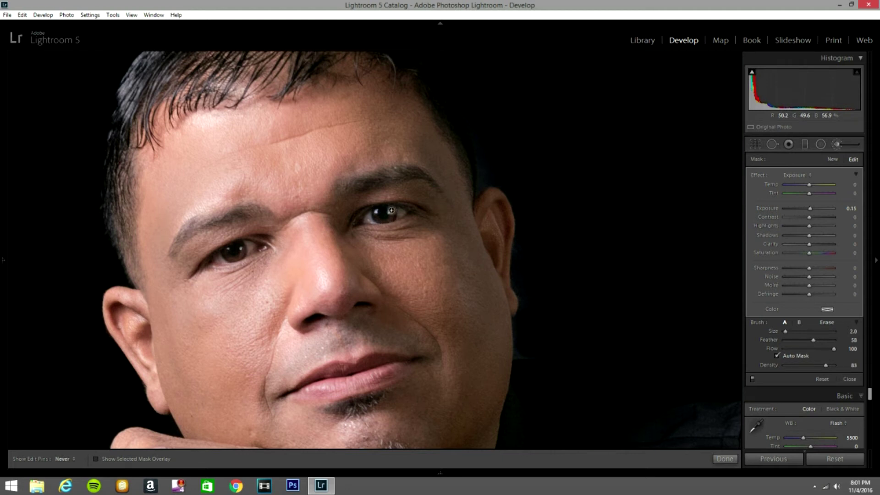
Set the irises' Exposure to 1.21, raise their Saturation, and finish the brush adjustment.
{"action": "key", "text": "h"}
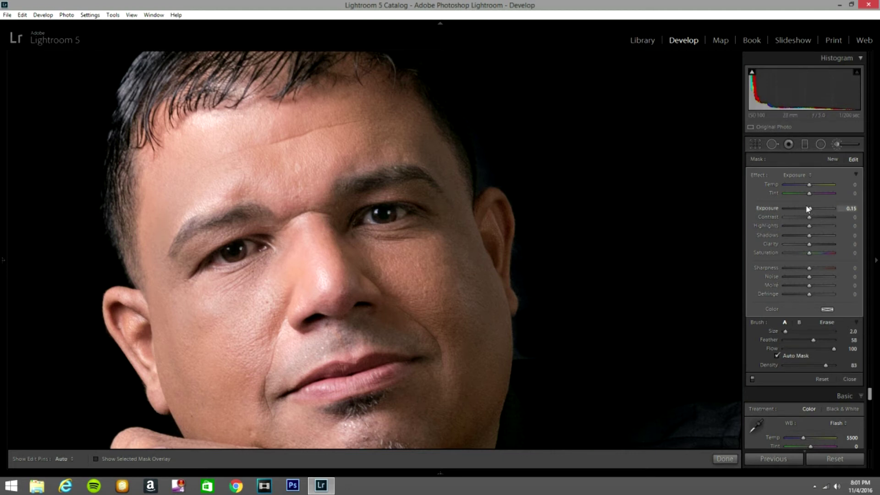
{"action": "left_click_drag", "start_coordinate": [814, 207], "coordinate": [816, 207]}
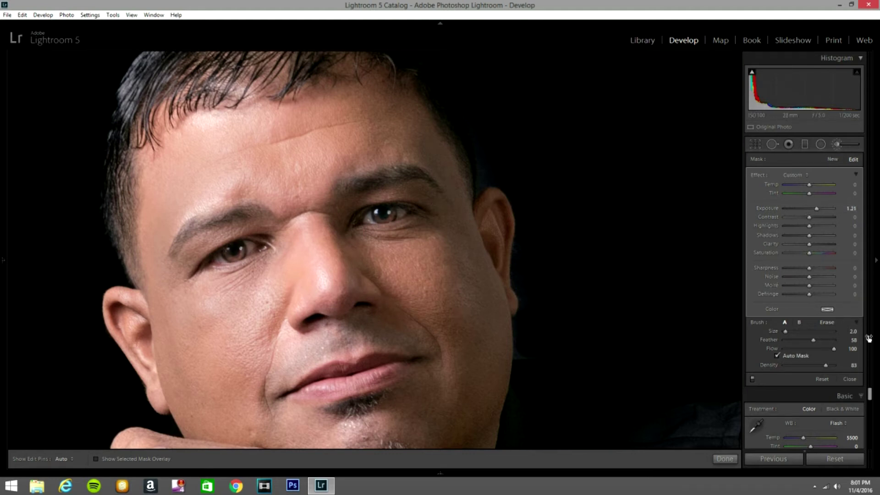
{"action": "left_click_drag", "start_coordinate": [809, 253], "coordinate": [823, 253]}
{"action": "left_click", "coordinate": [836, 143]}
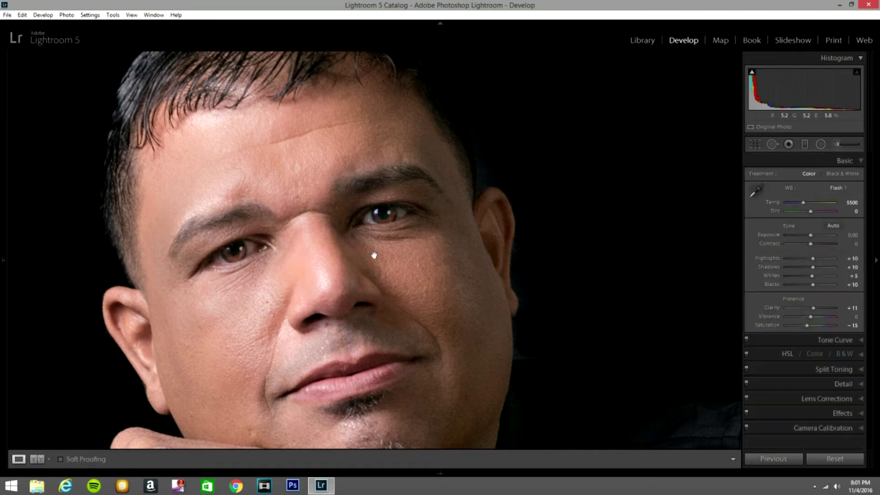
Reselect the backdrop's darkening mask and brush the backdrop beside the man's hair and ear at size 9.
{"action": "left_click", "coordinate": [330, 278]}
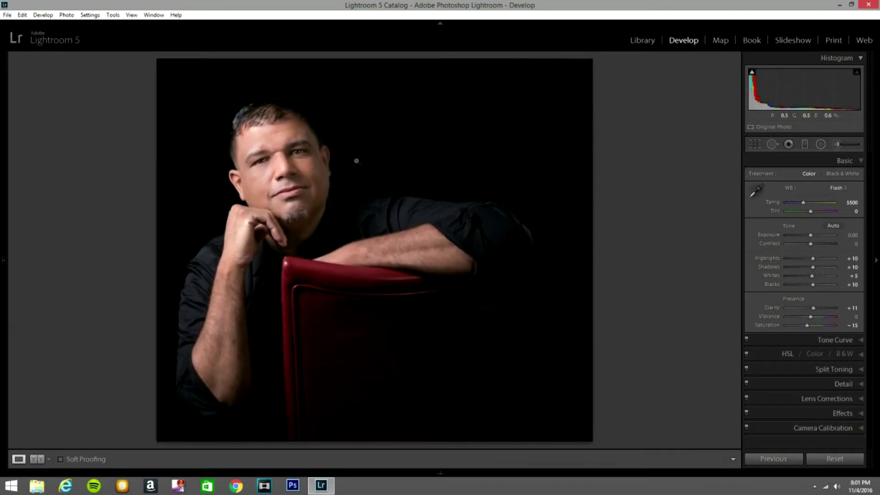
{"action": "left_click", "coordinate": [279, 161]}
{"action": "left_click_drag", "start_coordinate": [279, 160], "coordinate": [194, 289]}
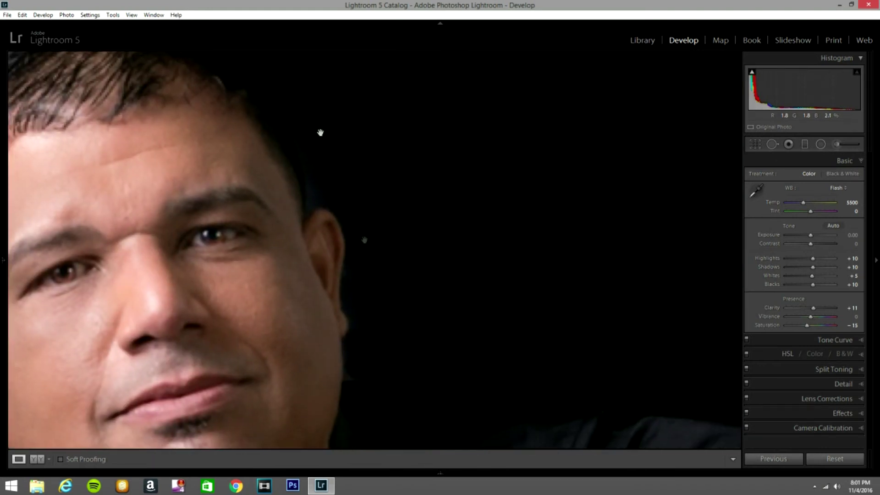
{"action": "left_click_drag", "start_coordinate": [280, 254], "coordinate": [138, 334]}
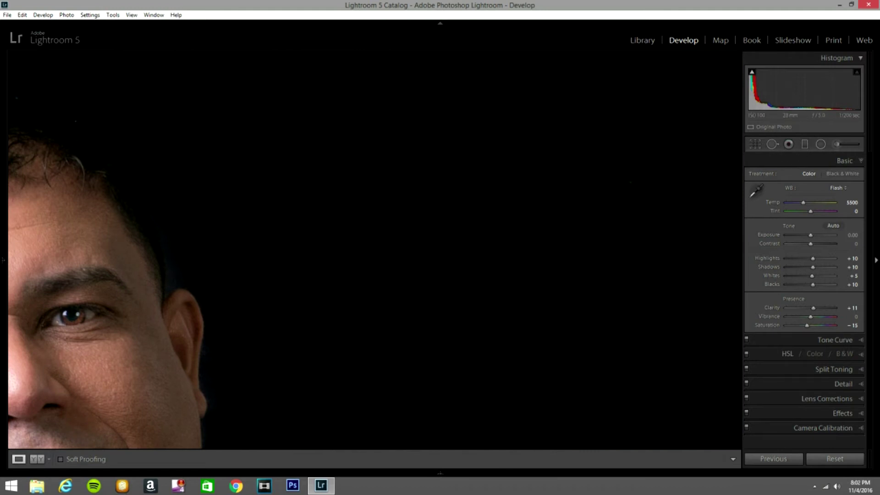
{"action": "left_click", "coordinate": [837, 145]}
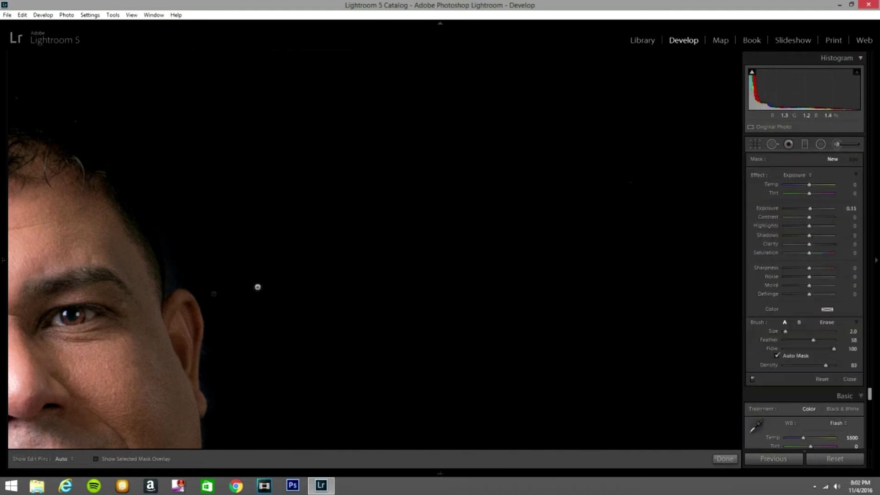
{"action": "left_click", "coordinate": [373, 53]}
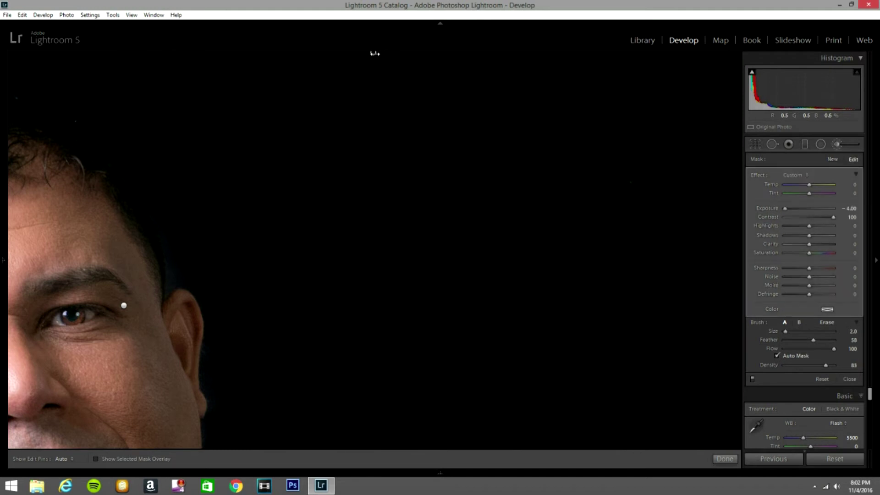
{"action": "scroll", "coordinate": [192, 212], "scroll_direction": "up", "scroll_amount": 5}
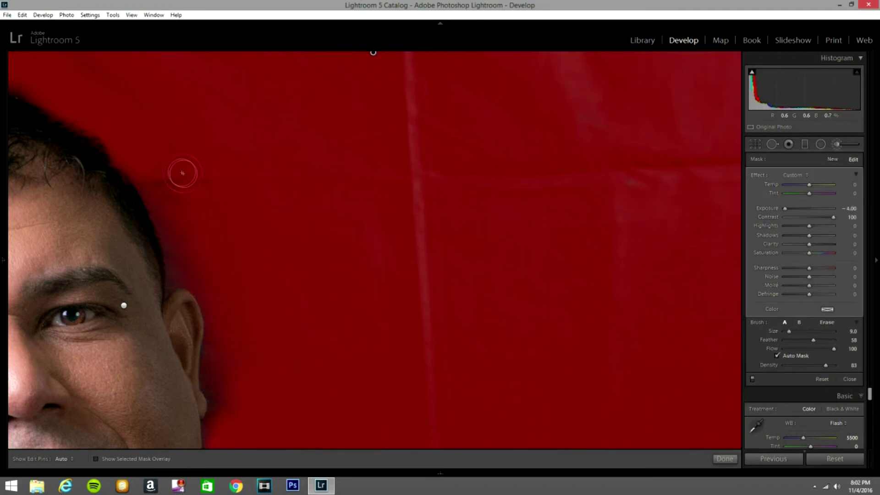
{"action": "key", "text": "h"}
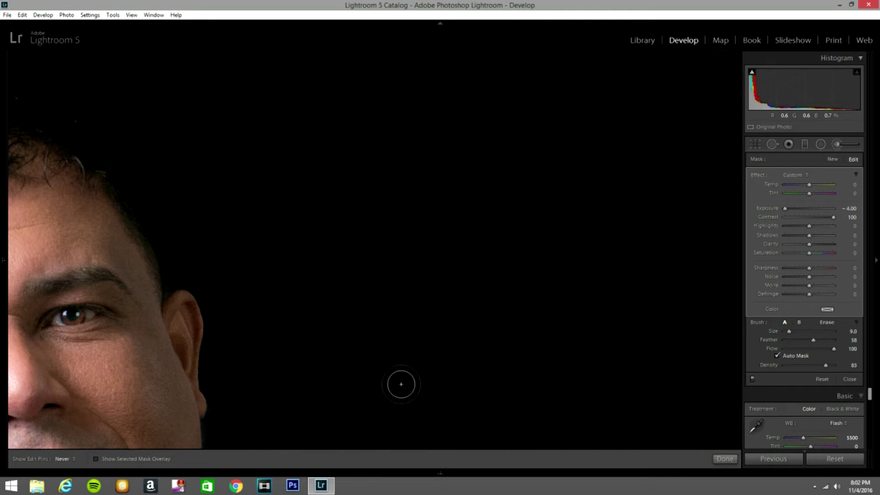
Brush the leftover backdrop beside the man's jaw and neck into the darkening mask, and finish the adjustment.
{"action": "key", "text": "h"}
{"action": "left_click_drag", "start_coordinate": [377, 355], "coordinate": [394, 157]}
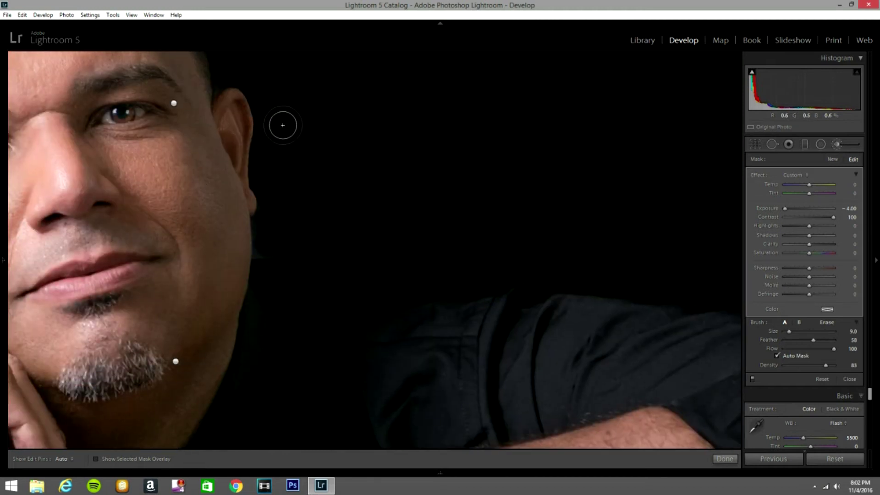
{"action": "key", "text": "h"}
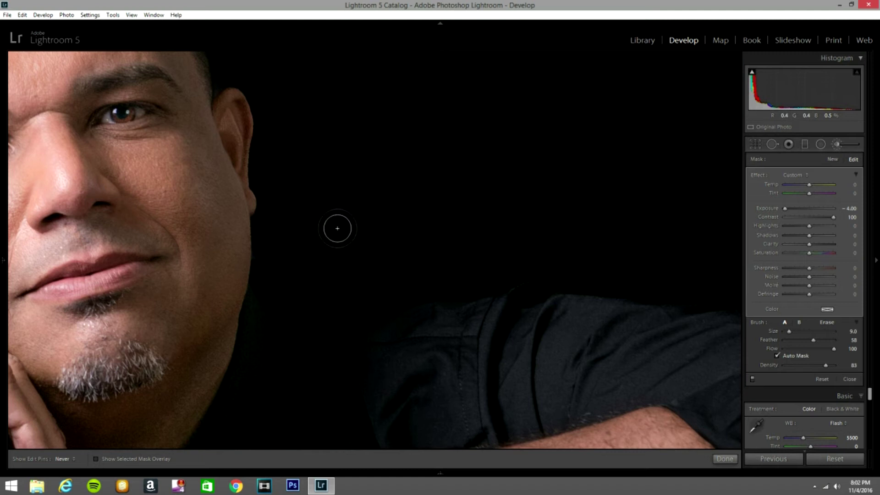
{"action": "key", "text": "h"}
{"action": "scroll", "coordinate": [276, 226], "scroll_direction": "down", "scroll_amount": 3}
{"action": "key", "text": "z"}
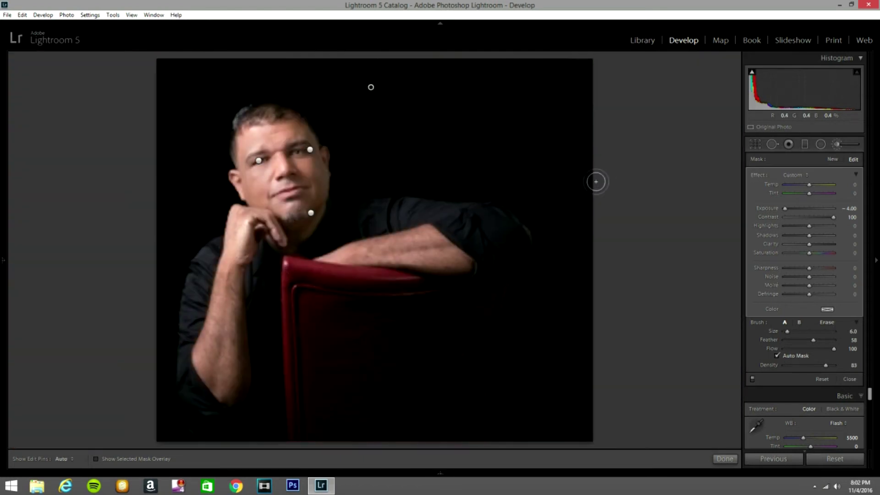
{"action": "key", "text": "h"}
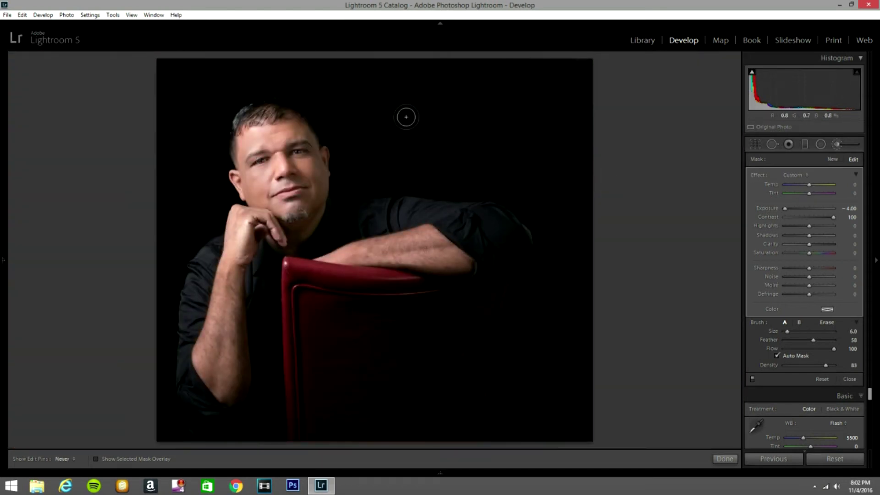
{"action": "key", "text": "h"}
{"action": "left_click", "coordinate": [836, 145]}
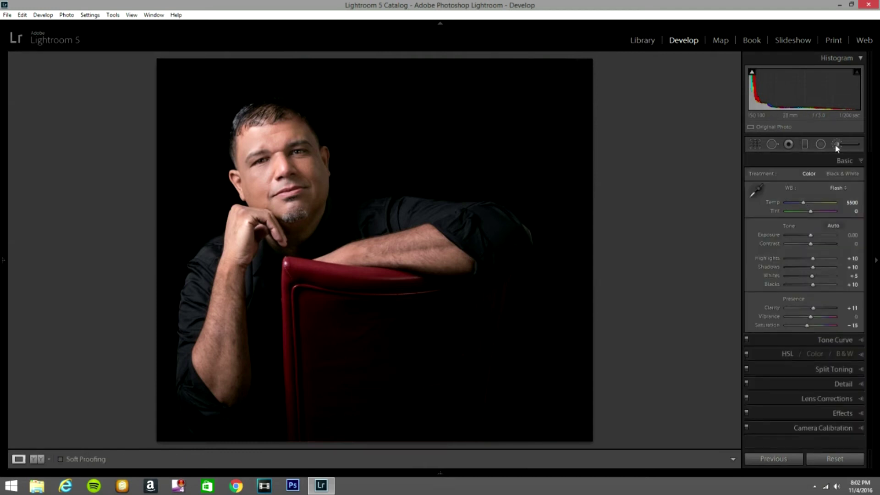
Start a new size 8 brush adjustment on the red chair with Exposure 0.15, Clarity -100 and Sharpness -100.
{"action": "left_click", "coordinate": [836, 145]}
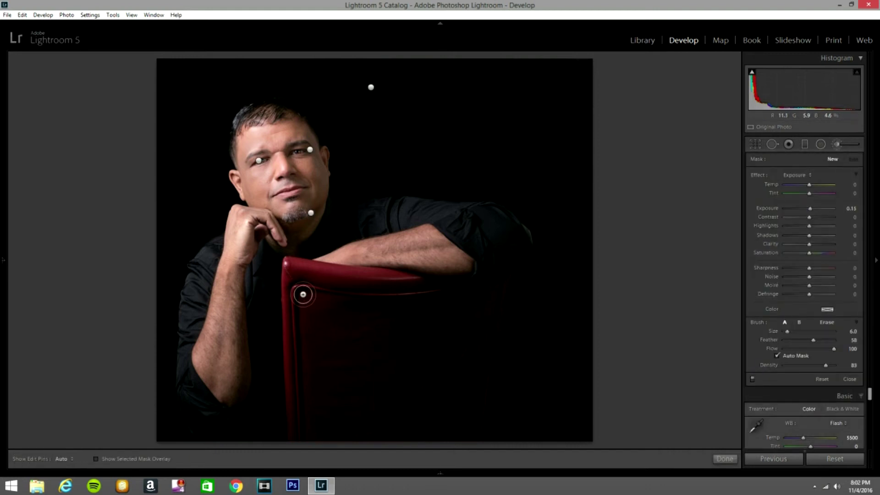
{"action": "key", "text": "h"}
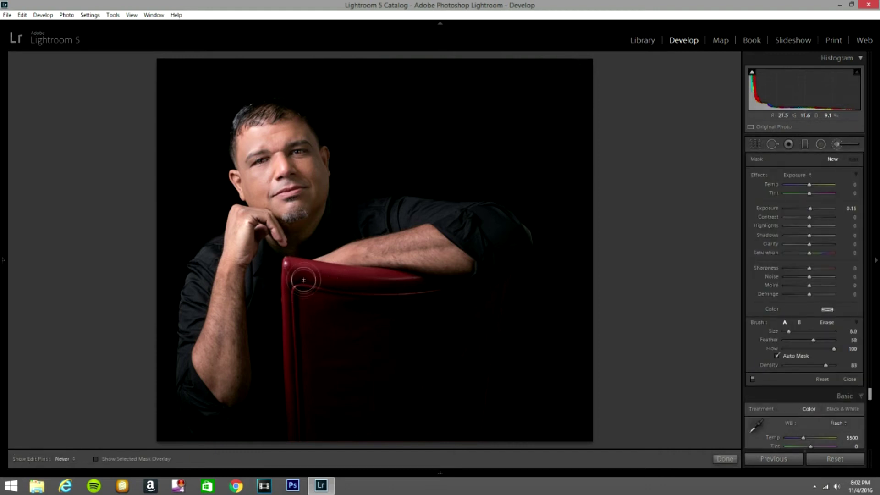
{"action": "key", "text": "h"}
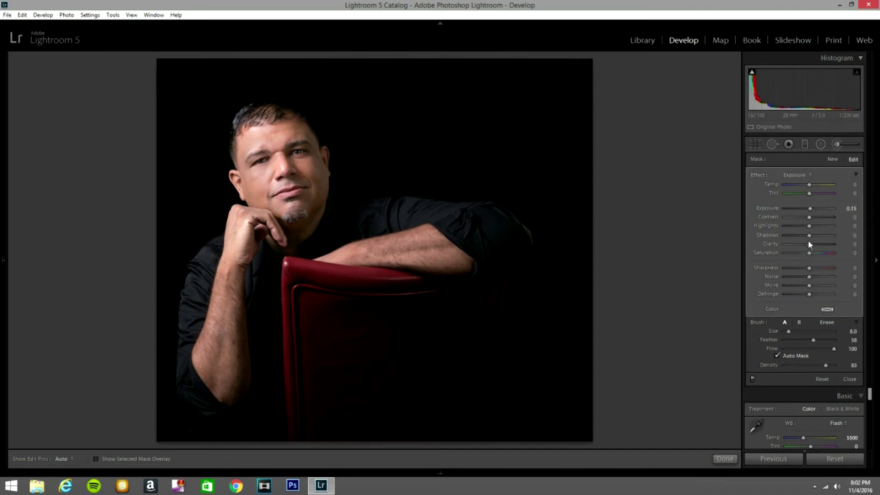
{"action": "left_click_drag", "start_coordinate": [809, 268], "coordinate": [771, 278]}
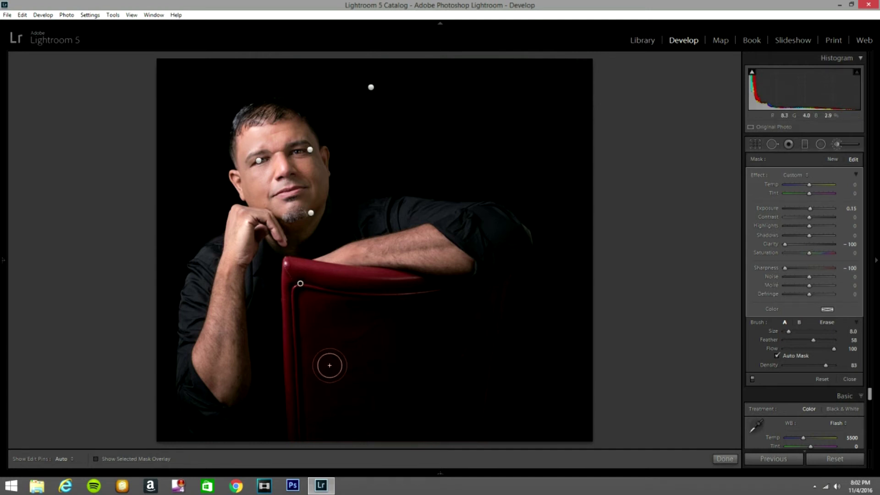
Show the mask overlay and paint the whole chair back at size 8, refining its top edge with a size 3 brush.
{"action": "key", "text": "o"}
{"action": "key", "text": "h"}
{"action": "mouse_move", "coordinate": [343, 355]}
{"action": "left_mouse_down"}
{"action": "mouse_move", "coordinate": [338, 336]}
{"action": "mouse_move", "coordinate": [365, 335]}
{"action": "mouse_move", "coordinate": [359, 318]}
{"action": "mouse_move", "coordinate": [328, 312]}
{"action": "mouse_move", "coordinate": [312, 350]}
{"action": "mouse_move", "coordinate": [311, 411]}
{"action": "mouse_move", "coordinate": [306, 391]}
{"action": "mouse_move", "coordinate": [310, 440]}
{"action": "mouse_move", "coordinate": [381, 358]}
{"action": "mouse_move", "coordinate": [354, 400]}
{"action": "mouse_move", "coordinate": [371, 400]}
{"action": "mouse_move", "coordinate": [343, 428]}
{"action": "mouse_move", "coordinate": [382, 437]}
{"action": "mouse_move", "coordinate": [368, 423]}
{"action": "mouse_move", "coordinate": [332, 431]}
{"action": "mouse_move", "coordinate": [404, 429]}
{"action": "mouse_move", "coordinate": [438, 405]}
{"action": "mouse_move", "coordinate": [431, 372]}
{"action": "mouse_move", "coordinate": [409, 362]}
{"action": "mouse_move", "coordinate": [406, 379]}
{"action": "mouse_move", "coordinate": [399, 359]}
{"action": "mouse_move", "coordinate": [408, 330]}
{"action": "mouse_move", "coordinate": [422, 323]}
{"action": "mouse_move", "coordinate": [406, 294]}
{"action": "mouse_move", "coordinate": [469, 304]}
{"action": "mouse_move", "coordinate": [498, 289]}
{"action": "mouse_move", "coordinate": [468, 384]}
{"action": "mouse_move", "coordinate": [466, 432]}
{"action": "mouse_move", "coordinate": [463, 382]}
{"action": "mouse_move", "coordinate": [469, 407]}
{"action": "mouse_move", "coordinate": [448, 332]}
{"action": "mouse_move", "coordinate": [441, 441]}
{"action": "mouse_move", "coordinate": [420, 423]}
{"action": "left_mouse_up"}
{"action": "mouse_move", "coordinate": [454, 311]}
{"action": "left_mouse_down"}
{"action": "mouse_move", "coordinate": [349, 275]}
{"action": "mouse_move", "coordinate": [291, 272]}
{"action": "mouse_move", "coordinate": [305, 416]}
{"action": "mouse_move", "coordinate": [279, 314]}
{"action": "mouse_move", "coordinate": [293, 292]}
{"action": "mouse_move", "coordinate": [290, 268]}
{"action": "mouse_move", "coordinate": [332, 277]}
{"action": "left_mouse_up"}
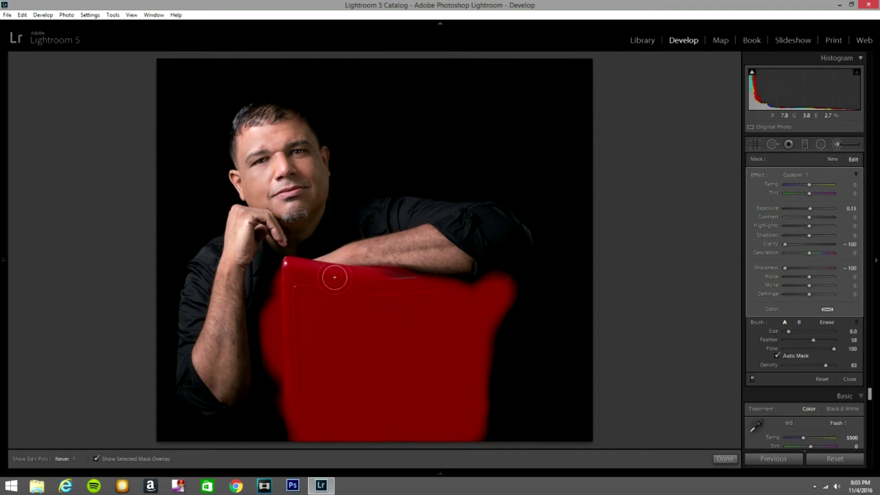
{"action": "scroll", "coordinate": [373, 285], "scroll_direction": "down", "scroll_amount": 5}
{"action": "key", "text": "h"}
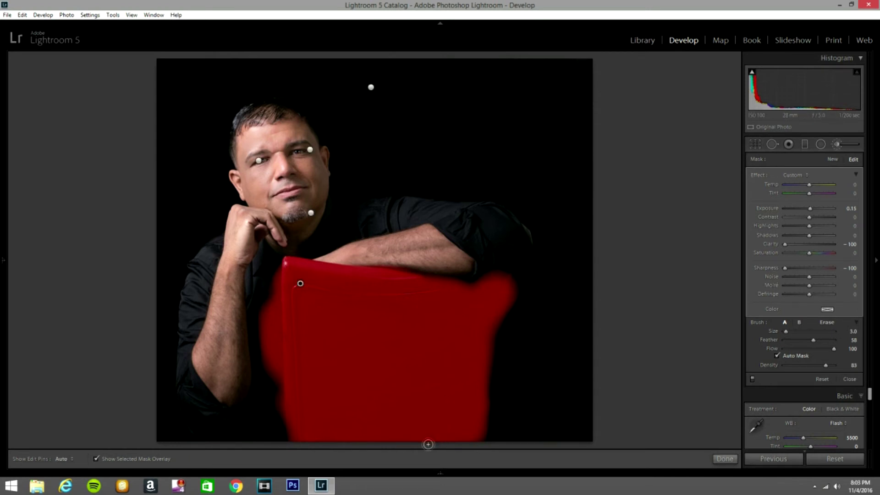
Erase the mask spill along the chair's left edge and upper right corner with a size 5 eraser.
{"action": "key", "text": "alt"}
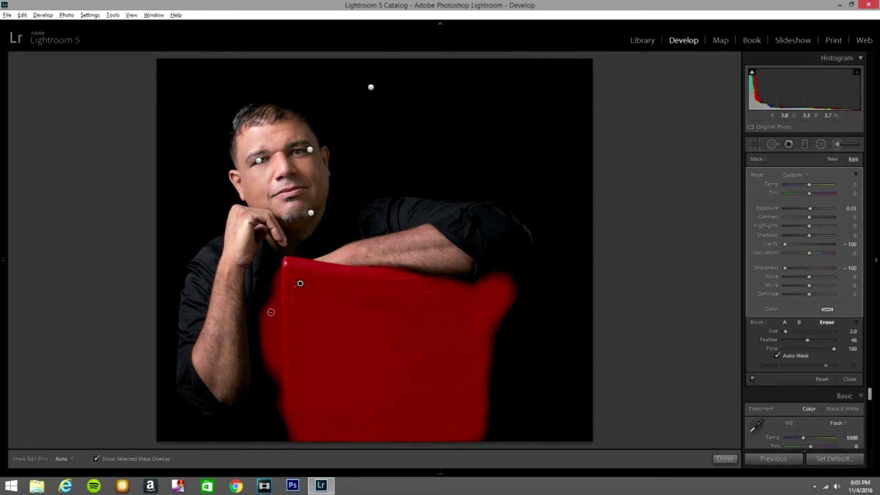
{"action": "key", "text": "h"}
{"action": "scroll", "coordinate": [269, 353], "scroll_direction": "up", "scroll_amount": 3}
{"action": "mouse_move", "coordinate": [261, 295]}
{"action": "left_mouse_down"}
{"action": "mouse_move", "coordinate": [275, 427]}
{"action": "mouse_move", "coordinate": [270, 381]}
{"action": "left_mouse_up"}
{"action": "mouse_move", "coordinate": [270, 341]}
{"action": "left_mouse_down"}
{"action": "mouse_move", "coordinate": [271, 266]}
{"action": "mouse_move", "coordinate": [277, 439]}
{"action": "left_mouse_up"}
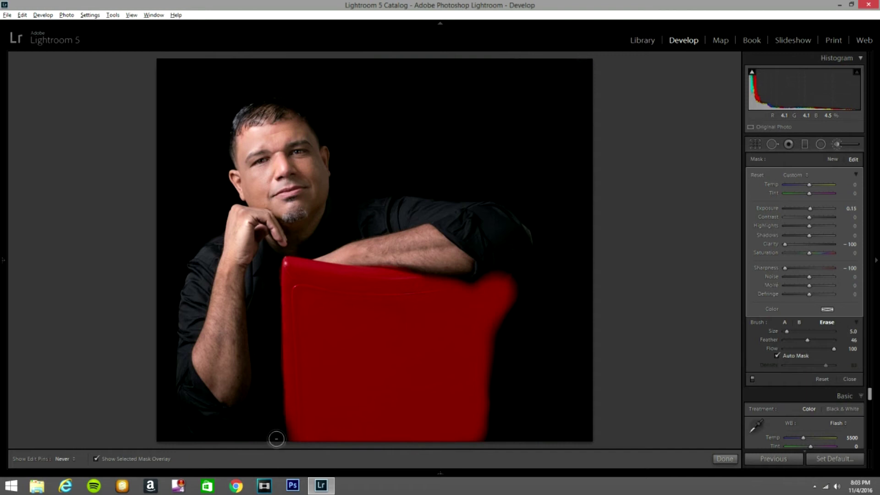
{"action": "key", "text": "h"}
{"action": "mouse_move", "coordinate": [518, 272]}
{"action": "left_mouse_down"}
{"action": "mouse_move", "coordinate": [508, 327]}
{"action": "mouse_move", "coordinate": [509, 264]}
{"action": "left_mouse_up"}
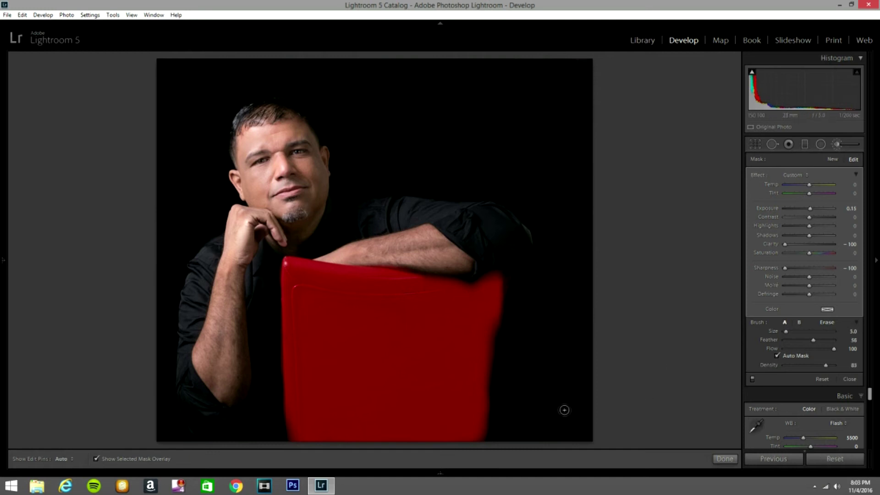
Hide the mask overlay, raise the chair adjustment's Exposure to 1.28 and brush in the chair's right edge at size 3.
{"action": "key", "text": "o"}
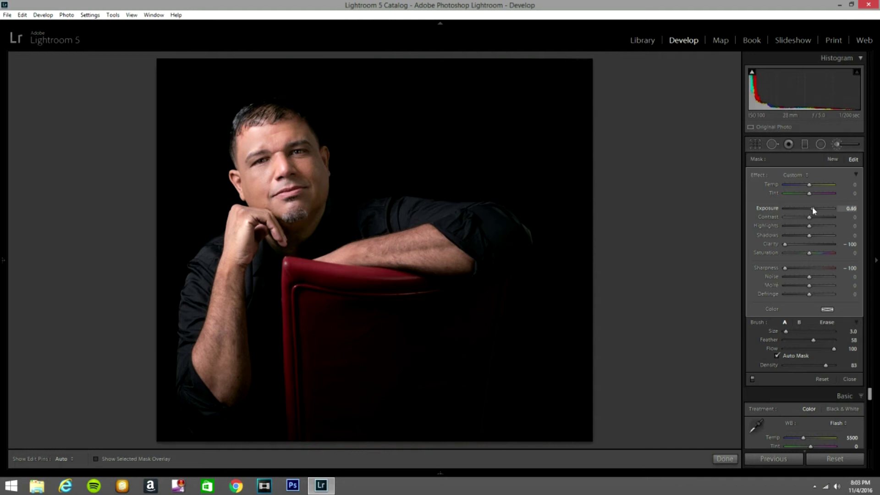
{"action": "left_click_drag", "start_coordinate": [814, 208], "coordinate": [816, 208]}
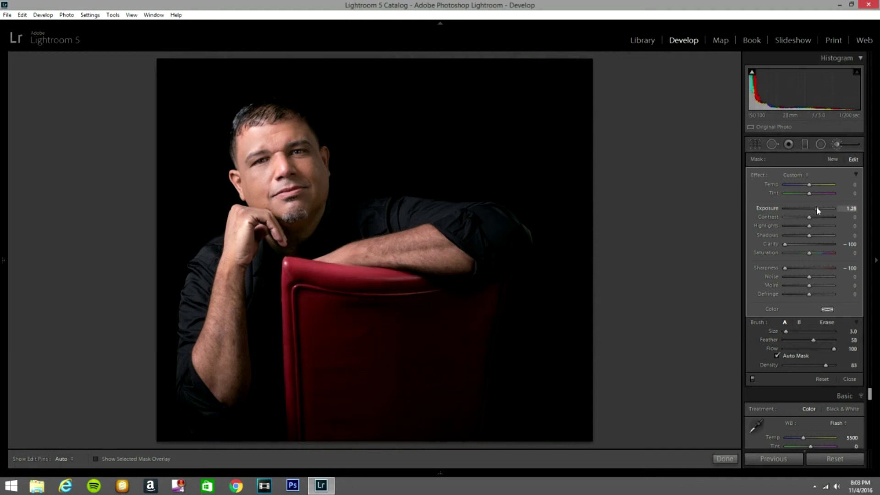
{"action": "key", "text": "h"}
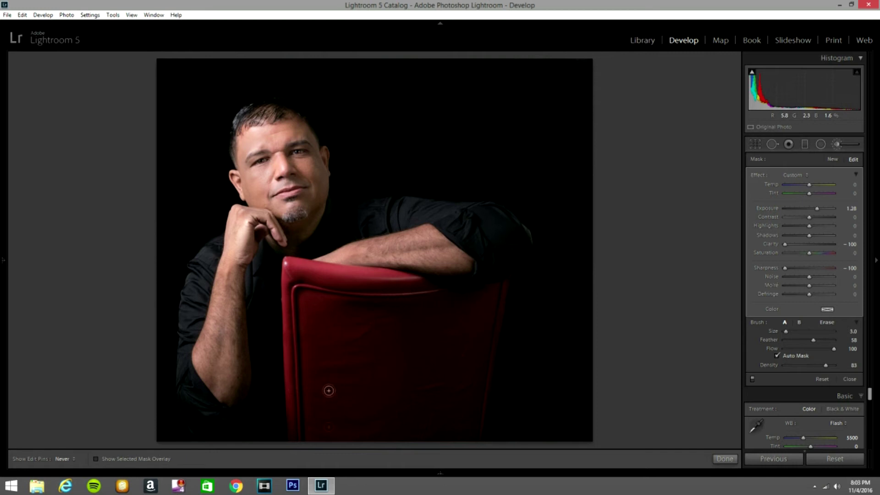
{"action": "key", "text": "h"}
Tint the chair adjustment with a soft red of hue 351 and saturation 36%.
{"action": "left_click", "coordinate": [824, 310]}
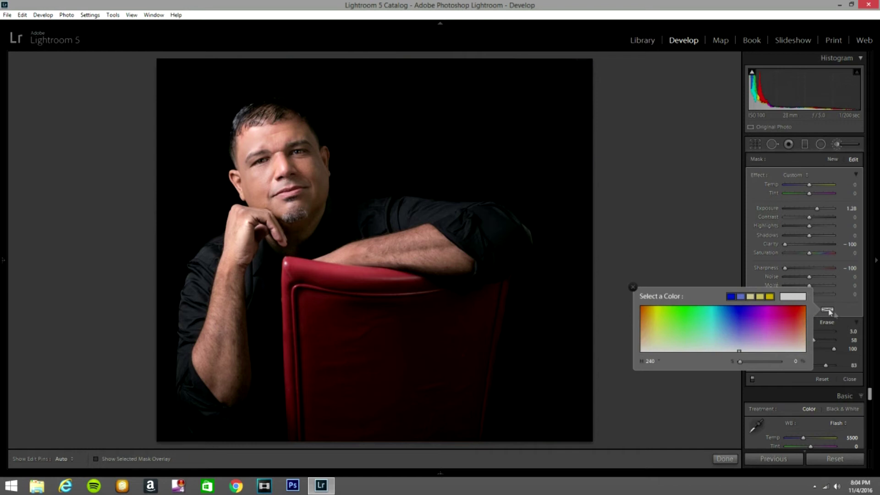
{"action": "left_click", "coordinate": [793, 322]}
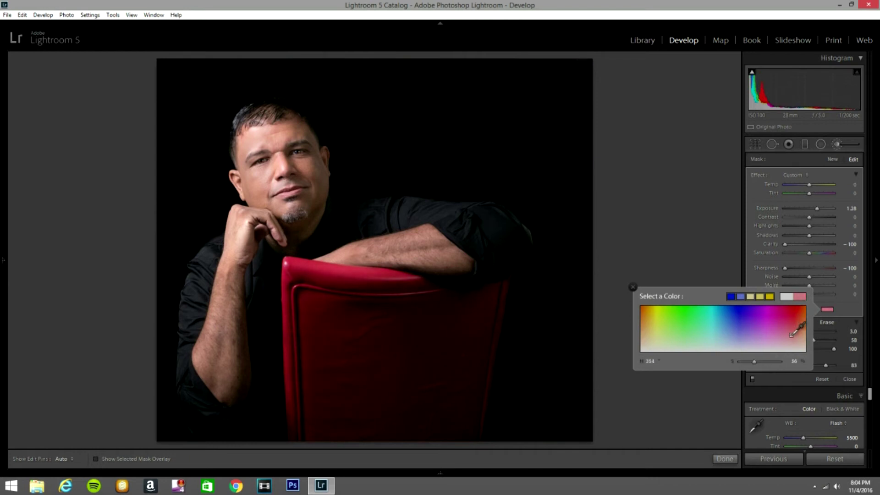
{"action": "key", "text": "Return"}
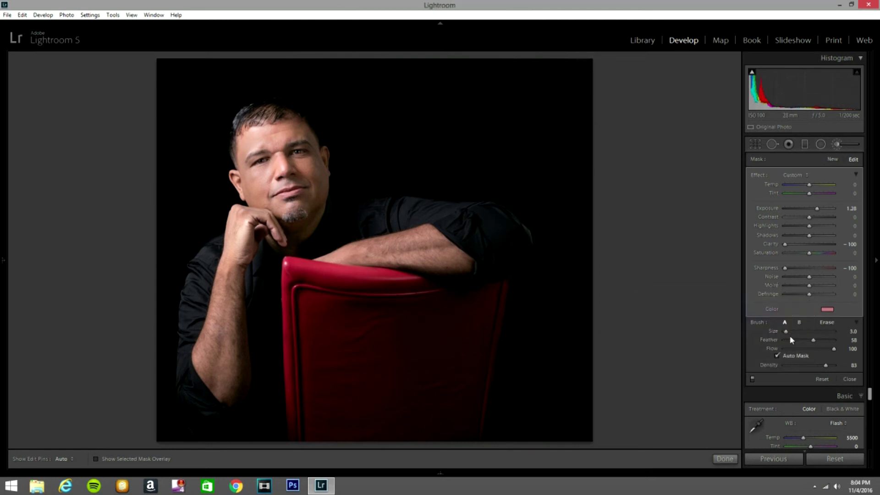
{"action": "left_click", "coordinate": [827, 310]}
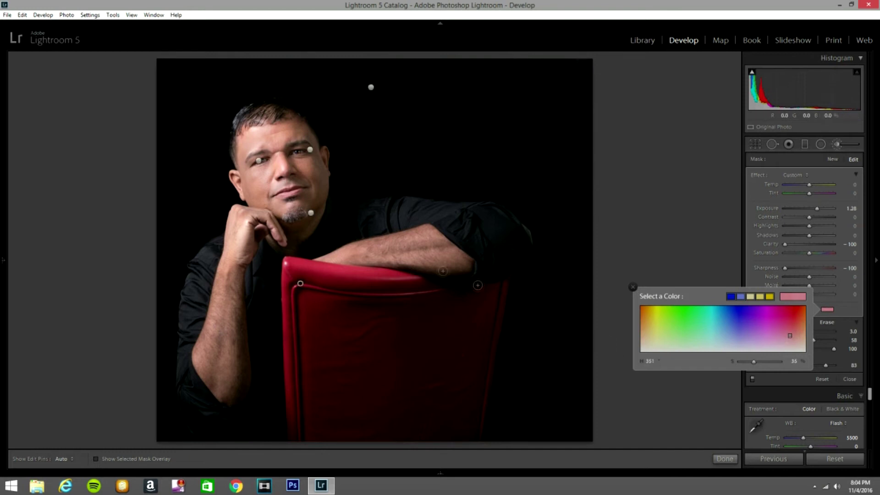
{"action": "left_click", "coordinate": [482, 318]}
Touch up the chair's upper right edge with a size 1 brush and finish the chair adjustment.
{"action": "key", "text": "bracketleft"}
{"action": "key", "text": "bracketleft"}
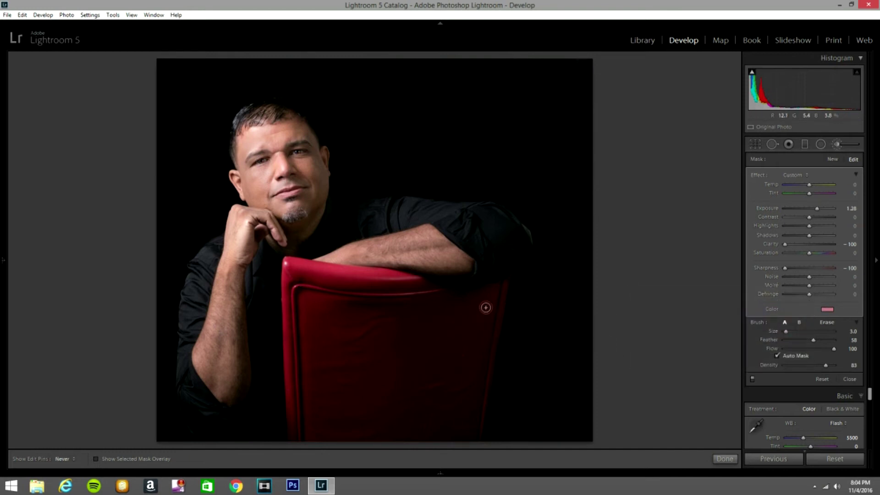
{"action": "key", "text": "h"}
{"action": "key", "text": "h"}
{"action": "key", "text": "h"}
{"action": "key", "text": "h"}
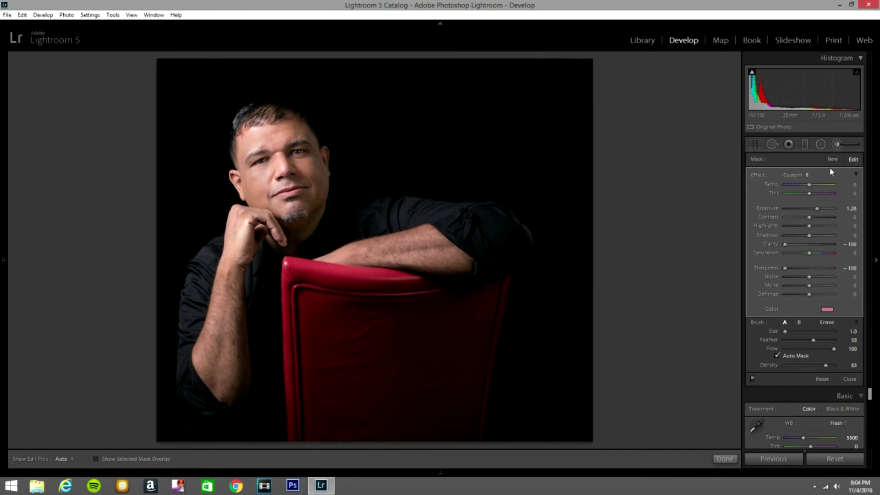
{"action": "left_click", "coordinate": [837, 145]}
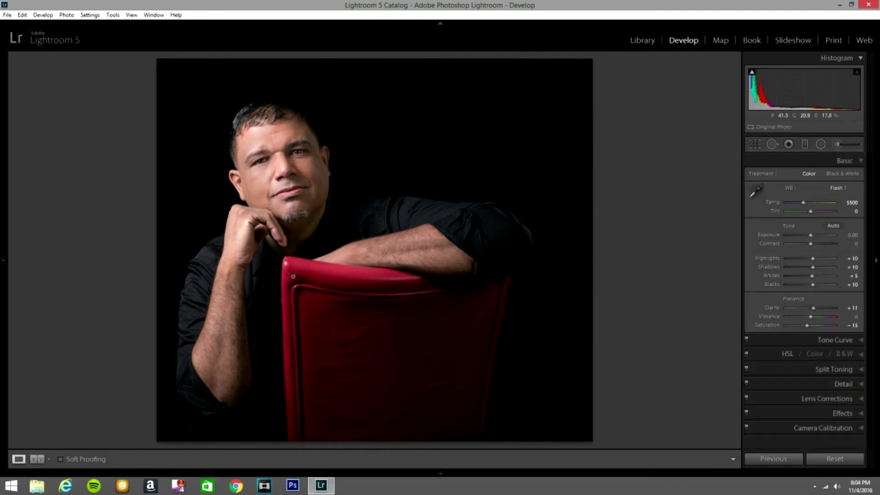
Create a size 5 brush adjustment with Exposure -0.15 and Contrast 100, and paint it over both sleeves of the black shirt.
{"action": "left_click", "coordinate": [835, 145]}
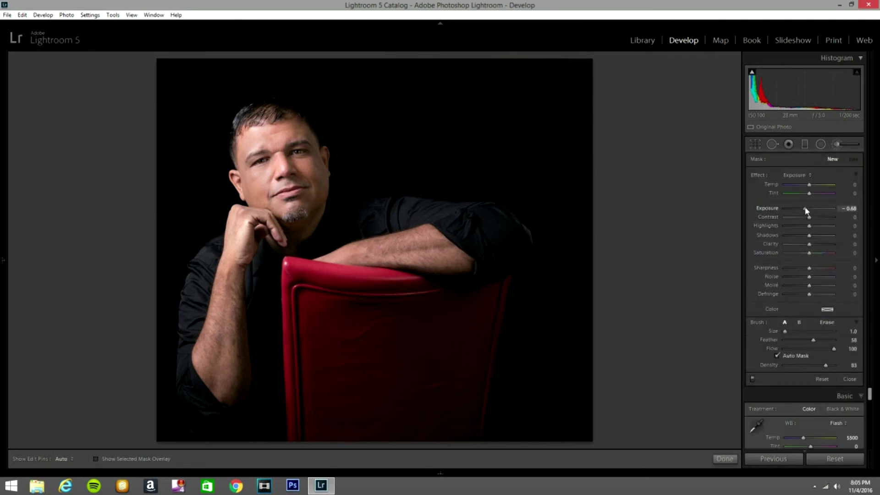
{"action": "left_click_drag", "start_coordinate": [805, 210], "coordinate": [848, 220]}
{"action": "key", "text": "h"}
{"action": "key", "text": "bracketright"}
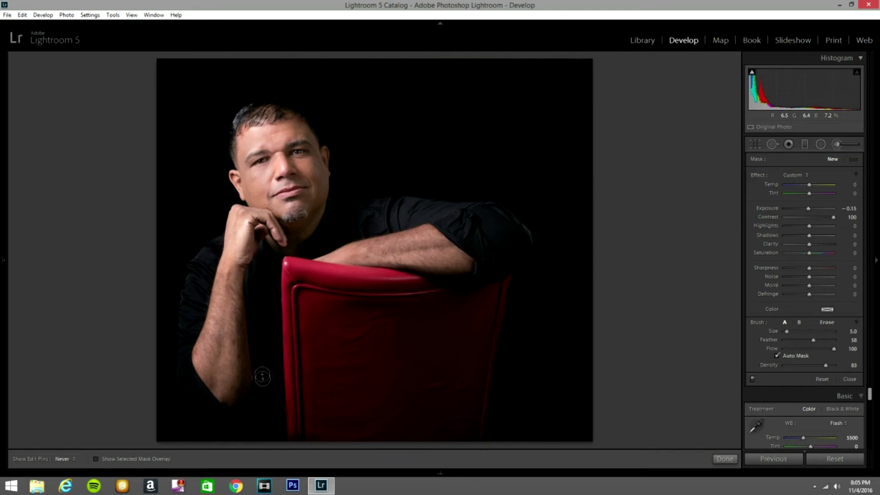
{"action": "mouse_move", "coordinate": [343, 219]}
{"action": "left_mouse_down"}
{"action": "mouse_move", "coordinate": [331, 241]}
{"action": "mouse_move", "coordinate": [334, 211]}
{"action": "mouse_move", "coordinate": [408, 213]}
{"action": "mouse_move", "coordinate": [379, 218]}
{"action": "mouse_move", "coordinate": [404, 210]}
{"action": "mouse_move", "coordinate": [364, 205]}
{"action": "mouse_move", "coordinate": [453, 205]}
{"action": "mouse_move", "coordinate": [384, 208]}
{"action": "mouse_move", "coordinate": [423, 214]}
{"action": "mouse_move", "coordinate": [340, 236]}
{"action": "mouse_move", "coordinate": [457, 216]}
{"action": "mouse_move", "coordinate": [486, 223]}
{"action": "mouse_move", "coordinate": [443, 217]}
{"action": "mouse_move", "coordinate": [486, 250]}
{"action": "mouse_move", "coordinate": [507, 236]}
{"action": "mouse_move", "coordinate": [459, 210]}
{"action": "mouse_move", "coordinate": [509, 228]}
{"action": "mouse_move", "coordinate": [509, 244]}
{"action": "mouse_move", "coordinate": [484, 232]}
{"action": "mouse_move", "coordinate": [485, 273]}
{"action": "mouse_move", "coordinate": [524, 254]}
{"action": "mouse_move", "coordinate": [527, 240]}
{"action": "mouse_move", "coordinate": [514, 220]}
{"action": "mouse_move", "coordinate": [480, 209]}
{"action": "mouse_move", "coordinate": [528, 232]}
{"action": "mouse_move", "coordinate": [495, 205]}
{"action": "mouse_move", "coordinate": [466, 204]}
{"action": "left_mouse_up"}
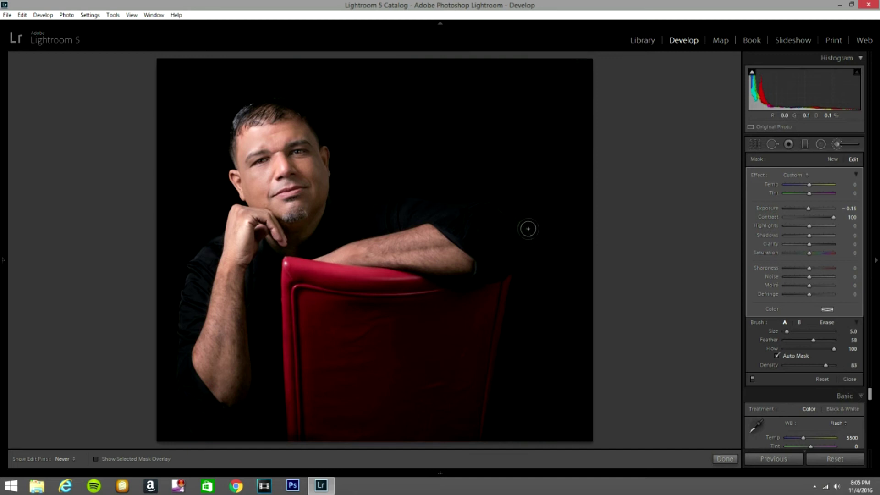
Erase the shirt mask's spill along the chair's lower left edge with a size 5 eraser.
{"action": "key", "text": "h"}
{"action": "key", "text": "alt"}
{"action": "key", "text": "h"}
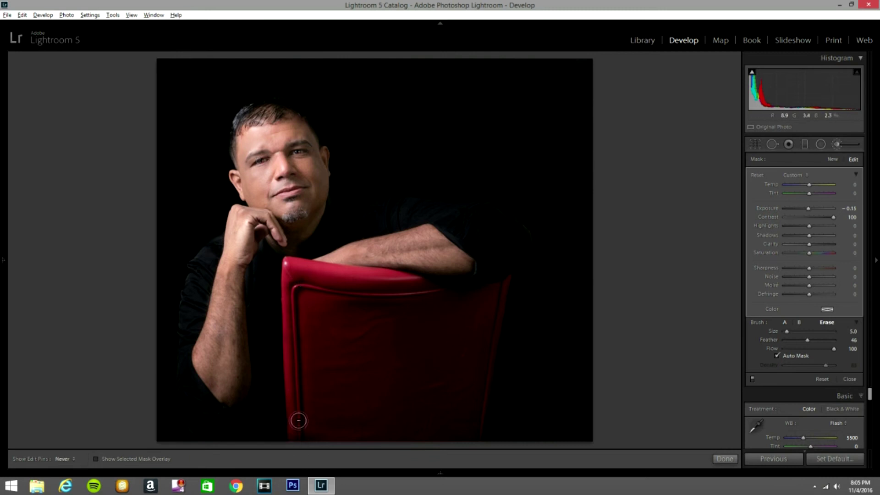
{"action": "key", "text": "h"}
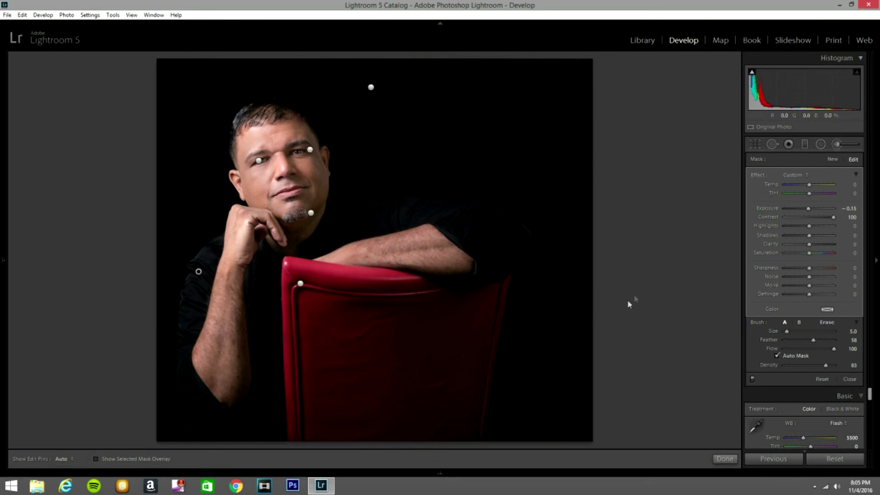
Set the shirt adjustment's Exposure to -0.38 and Clarity to 30, and finish the adjustment.
{"action": "key", "text": "h"}
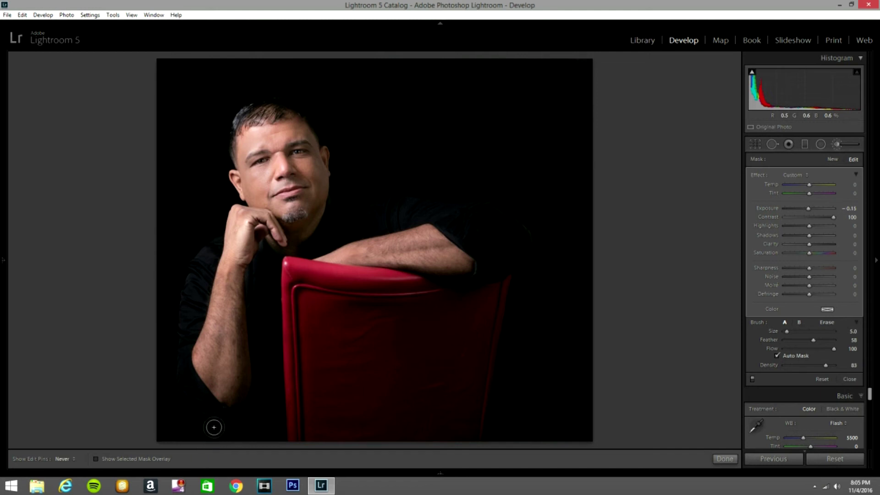
{"action": "key", "text": "h"}
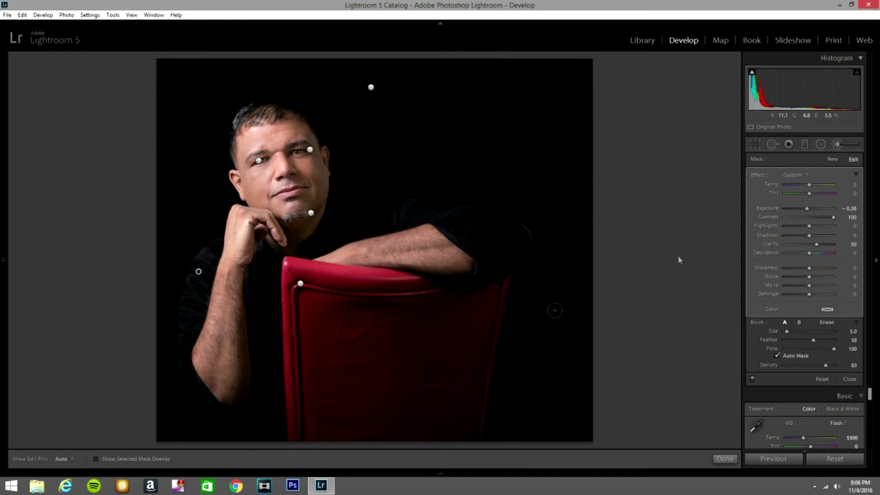
{"action": "left_click", "coordinate": [840, 143]}
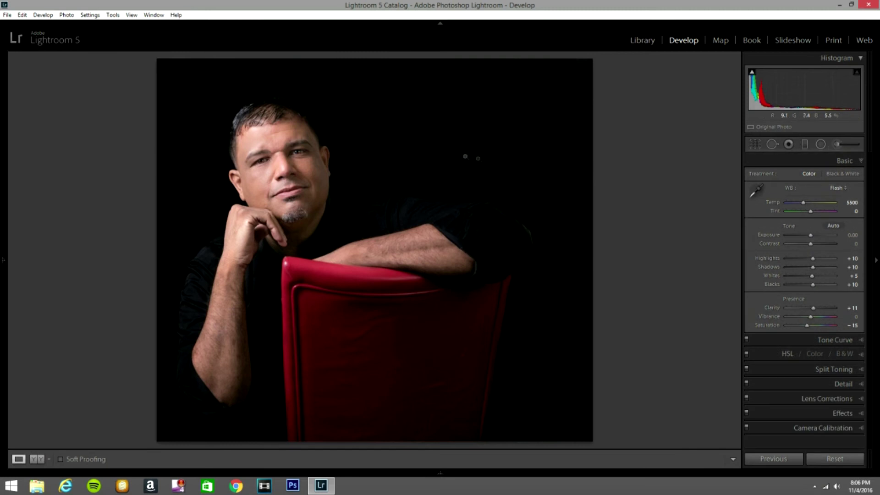
Compare the original and edited portrait side by side and return to the single view.
{"action": "key", "text": "y"}
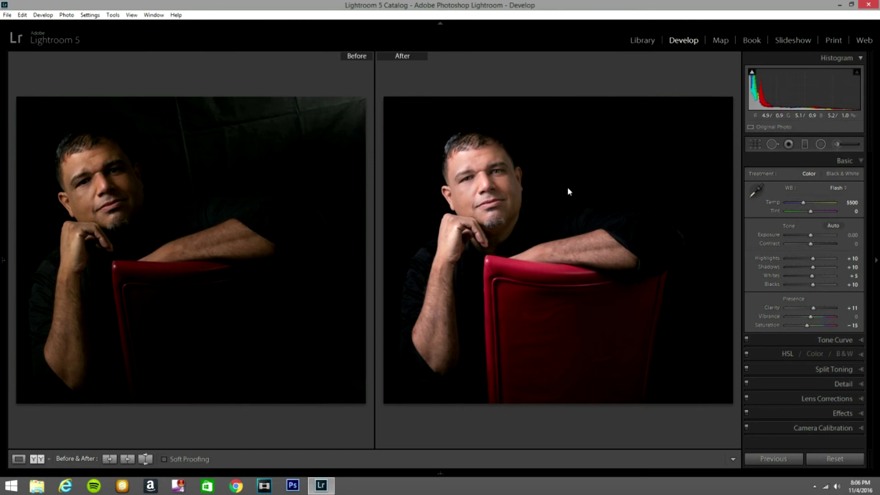
{"action": "key", "text": "y"}
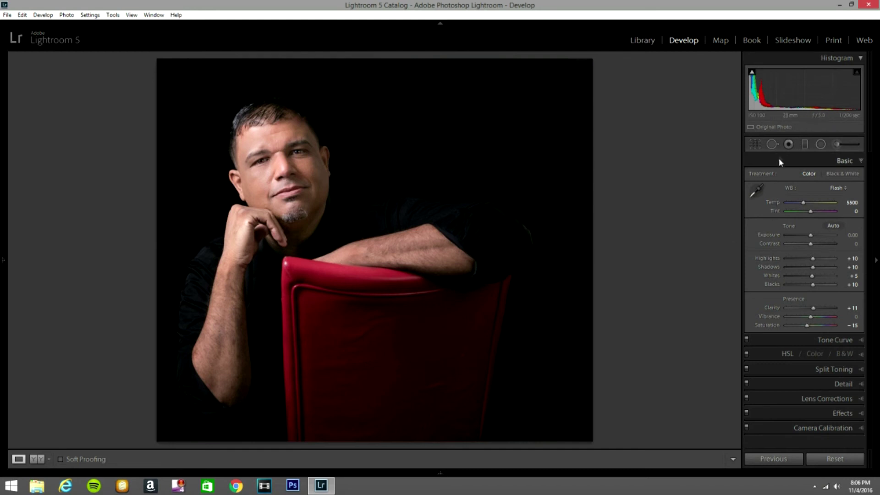
Clone over a short patch on the right part of the chair back at size 75, and close spot removal.
{"action": "left_click", "coordinate": [772, 144]}
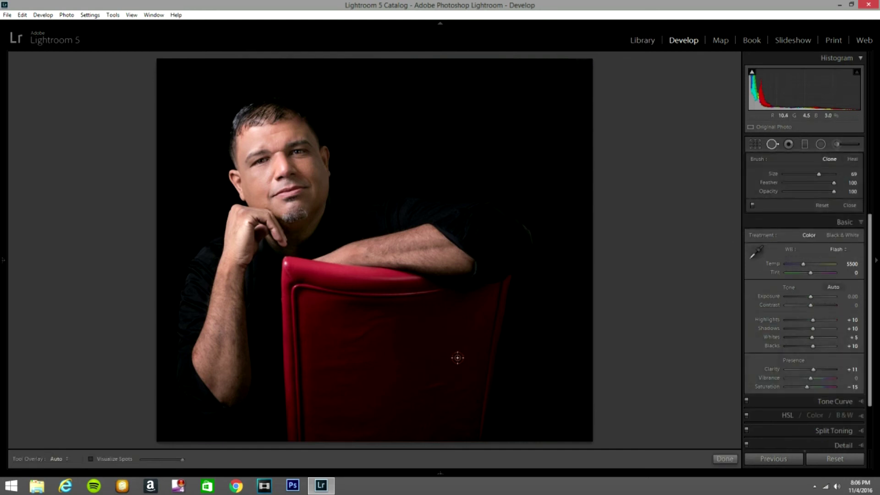
{"action": "left_click_drag", "start_coordinate": [457, 358], "coordinate": [470, 344]}
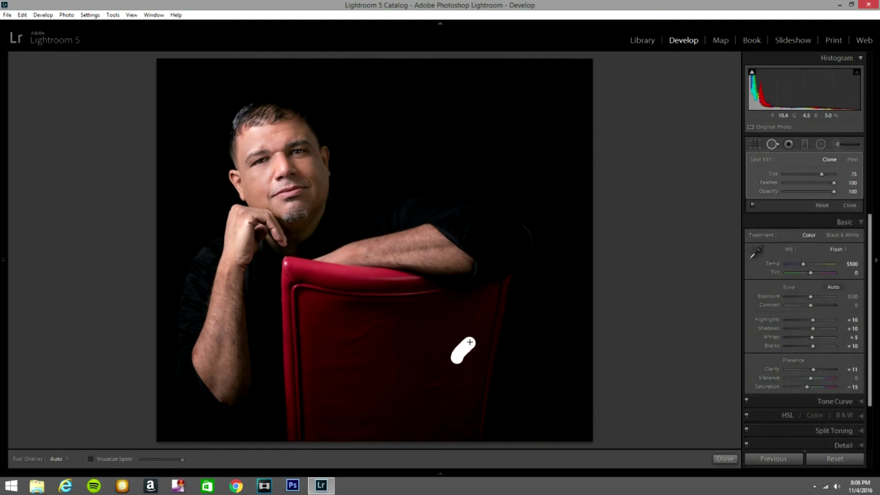
{"action": "left_click", "coordinate": [772, 144]}
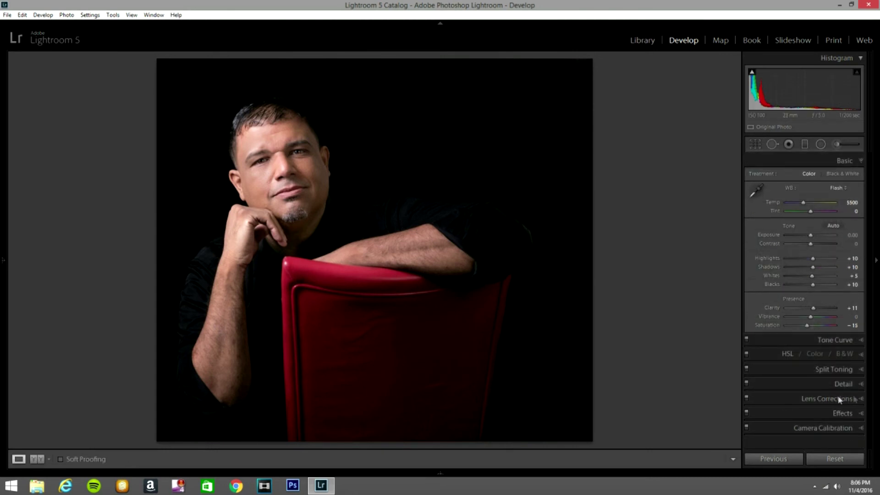
Add a Highlight Priority post-crop vignette with an Amount of -21.
{"action": "left_click", "coordinate": [859, 412]}
{"action": "left_click_drag", "start_coordinate": [811, 283], "coordinate": [803, 290]}
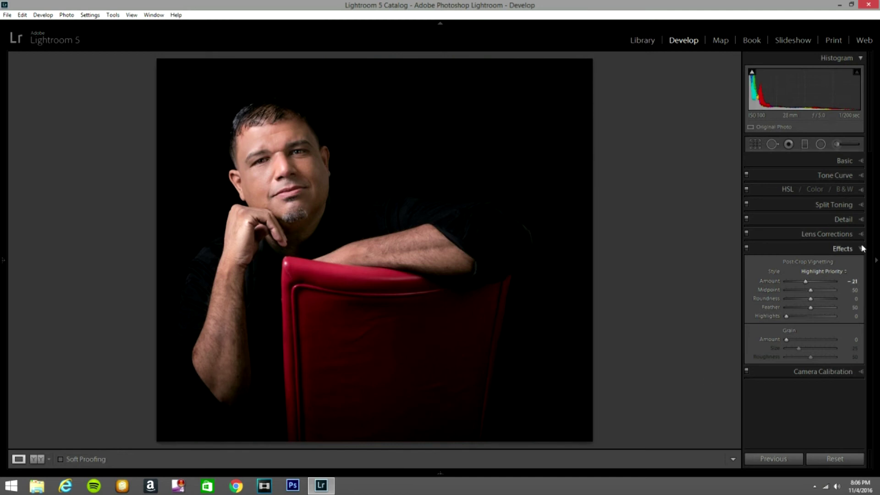
{"action": "left_click", "coordinate": [846, 249]}
Raise the Blue Primary saturation slightly in the camera calibration.
{"action": "left_click", "coordinate": [851, 266]}
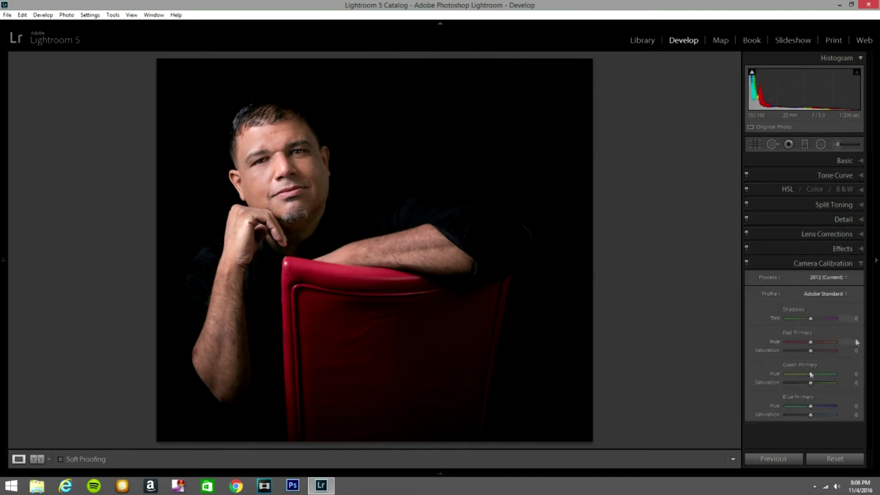
{"action": "left_click_drag", "start_coordinate": [810, 414], "coordinate": [814, 414]}
{"action": "left_click", "coordinate": [855, 265]}
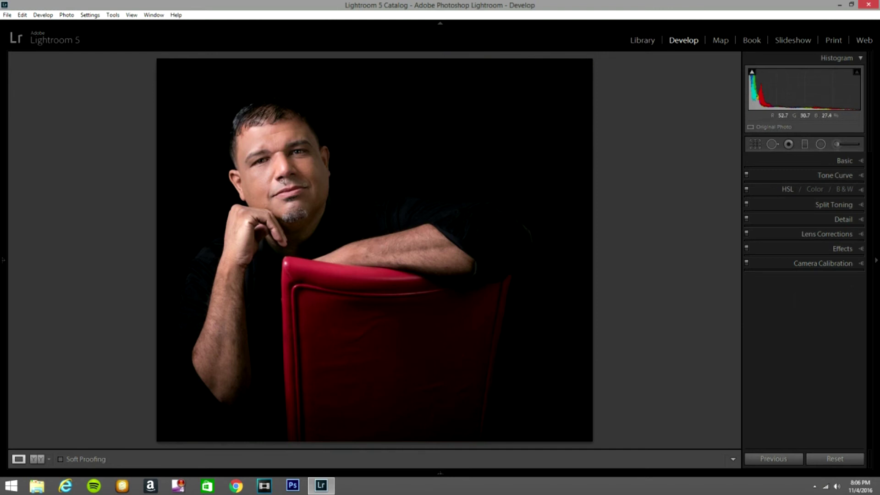
Send a copy of the portrait with Lightroom adjustments to Analog Efex Pro 2 as a 16-bit sRGB TIFF at 240 resolution.
{"action": "right_click", "coordinate": [353, 316]}
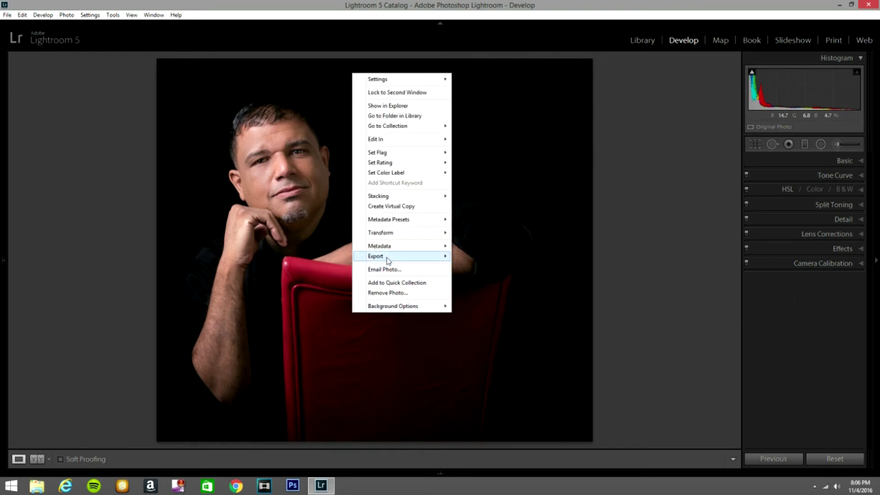
{"action": "mouse_move", "coordinate": [389, 258]}
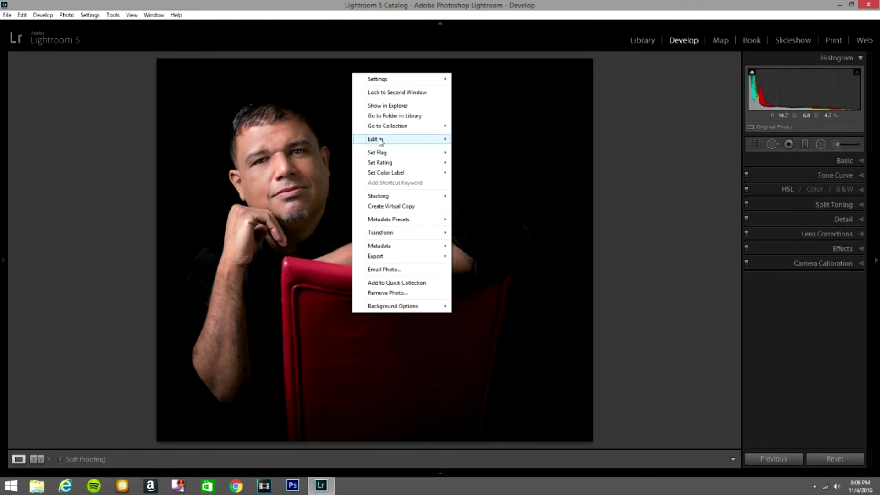
{"action": "mouse_move", "coordinate": [392, 139]}
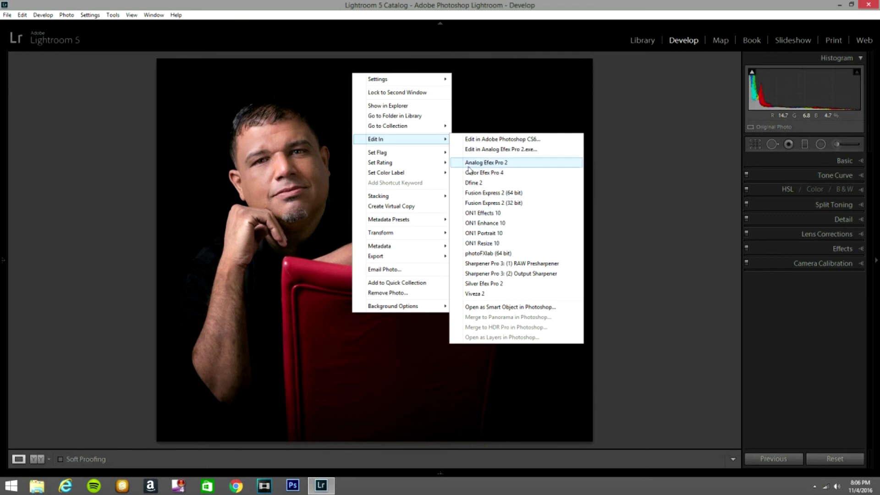
{"action": "left_click", "coordinate": [486, 163]}
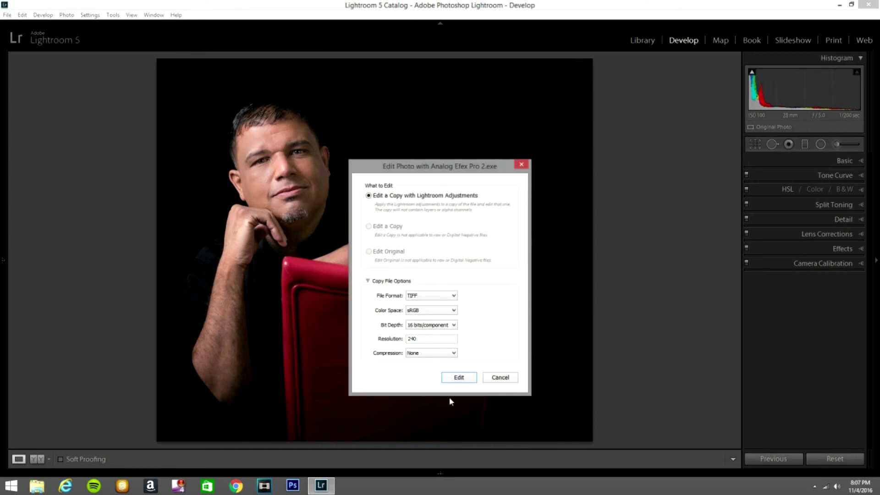
{"action": "left_click", "coordinate": [455, 381]}
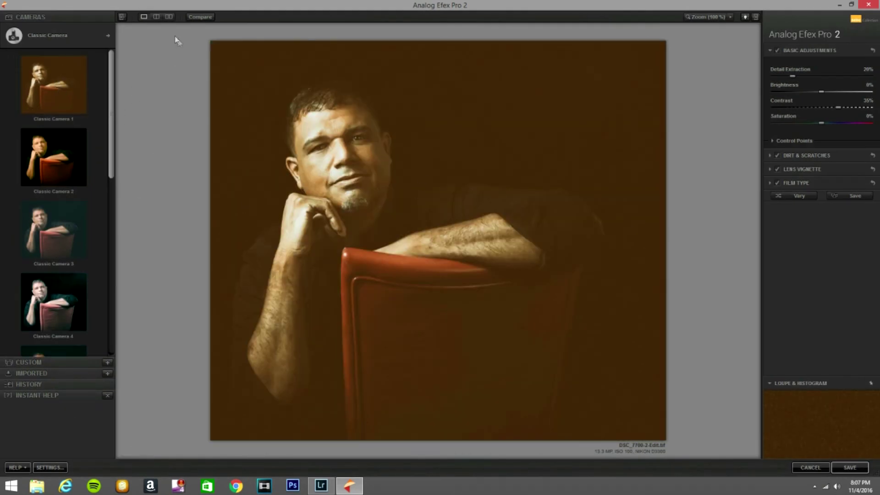
Switch to the Vintage Camera tool combination and apply the Vintage Camera 2 preset.
{"action": "left_click", "coordinate": [109, 35]}
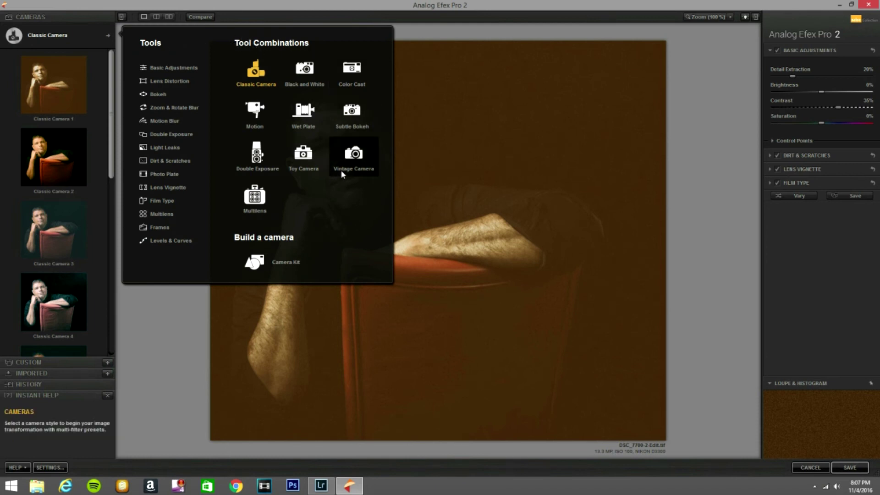
{"action": "left_click", "coordinate": [347, 156]}
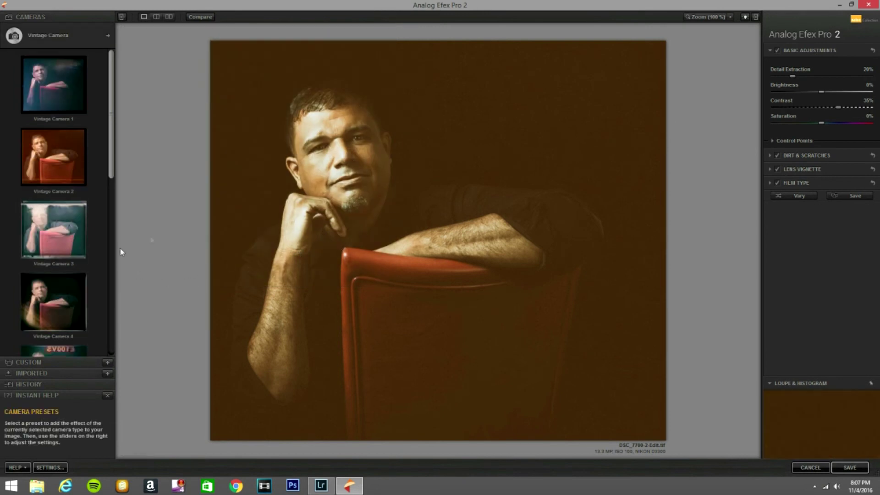
{"action": "left_click", "coordinate": [58, 168]}
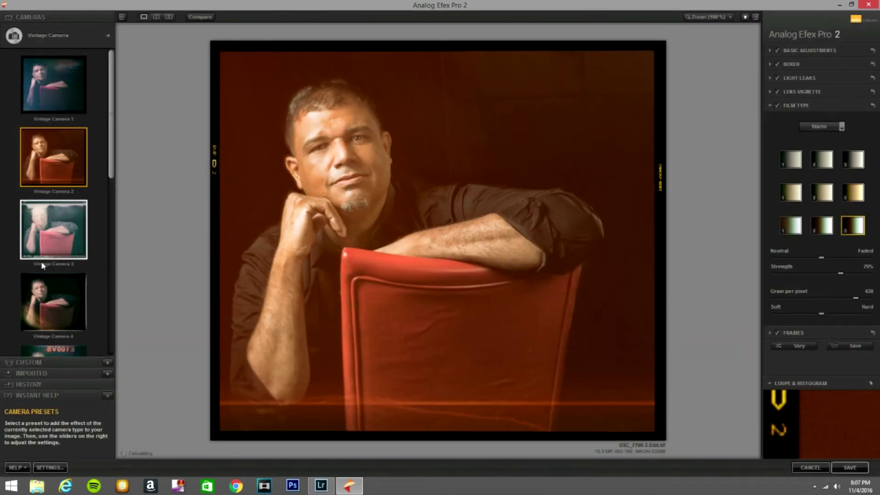
Try the Vintage Camera 7 preset on the portrait.
{"action": "scroll", "coordinate": [69, 265], "scroll_direction": "down", "scroll_amount": 1}
{"action": "scroll", "coordinate": [73, 289], "scroll_direction": "down", "scroll_amount": 3}
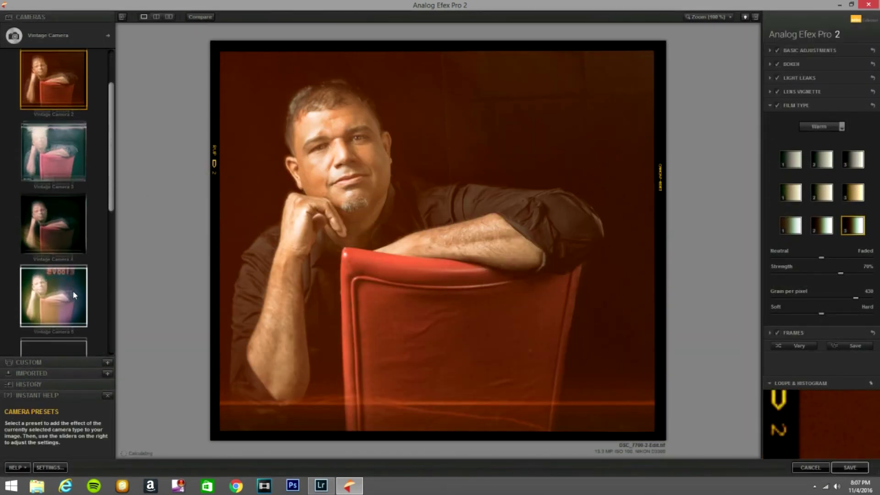
{"action": "scroll", "coordinate": [69, 311], "scroll_direction": "down", "scroll_amount": 5}
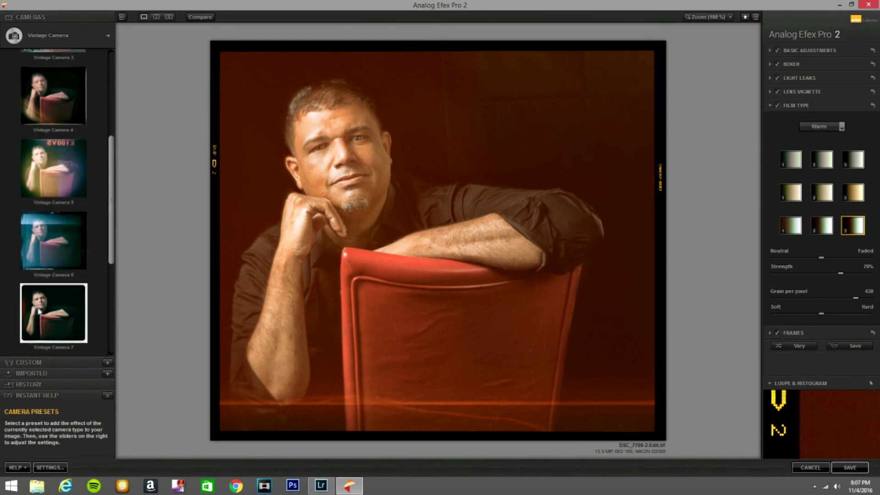
{"action": "left_click", "coordinate": [44, 313]}
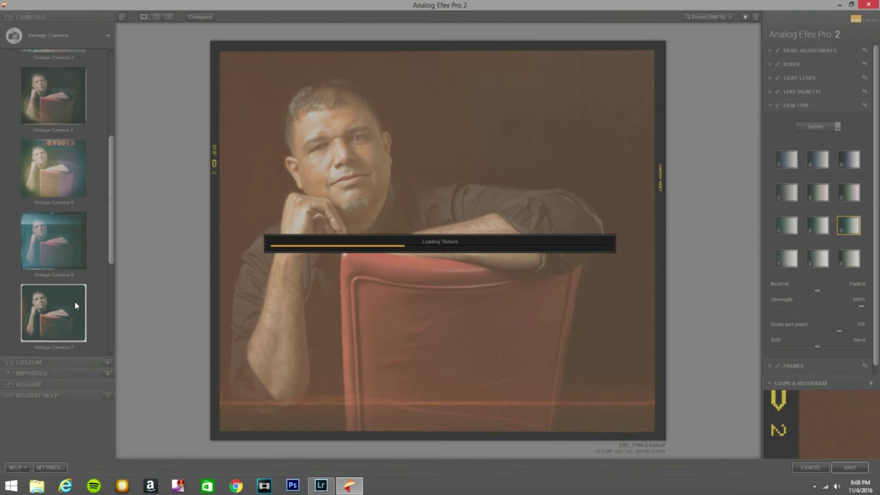
Apply the Vintage Camera 1 preset and turn off its Frames effect.
{"action": "scroll", "coordinate": [65, 283], "scroll_direction": "down", "scroll_amount": 1}
{"action": "scroll", "coordinate": [62, 286], "scroll_direction": "down", "scroll_amount": 2}
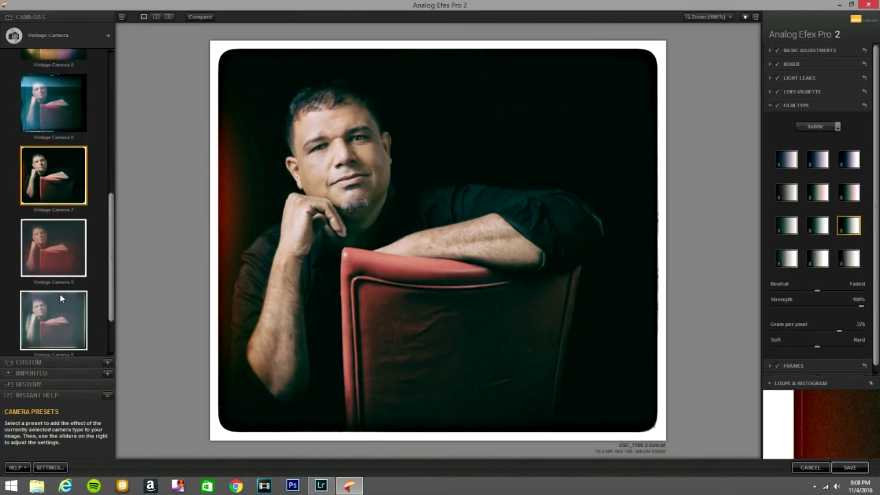
{"action": "scroll", "coordinate": [59, 294], "scroll_direction": "down", "scroll_amount": 1}
{"action": "scroll", "coordinate": [64, 279], "scroll_direction": "up", "scroll_amount": 3}
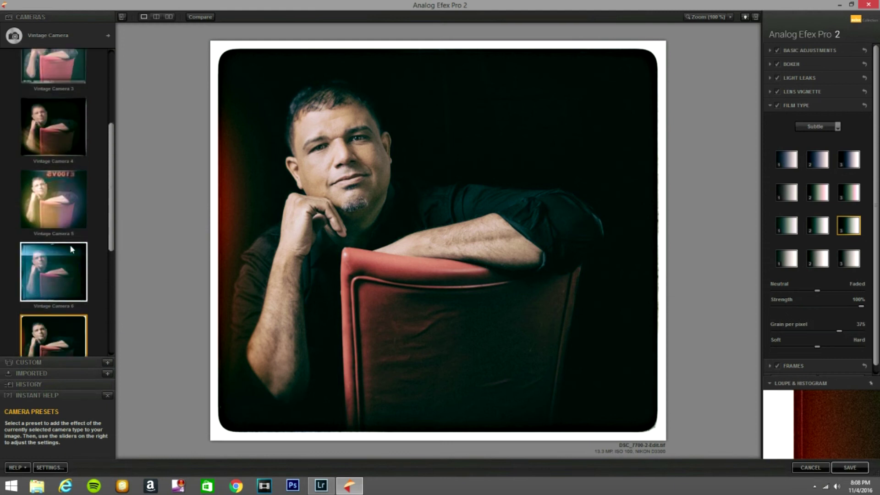
{"action": "scroll", "coordinate": [72, 250], "scroll_direction": "up", "scroll_amount": 5}
{"action": "left_click", "coordinate": [51, 81]}
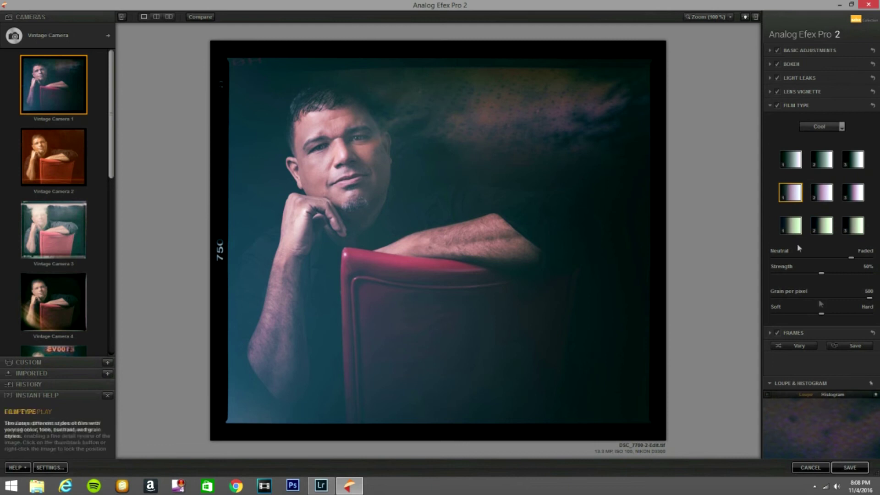
{"action": "left_click", "coordinate": [777, 334]}
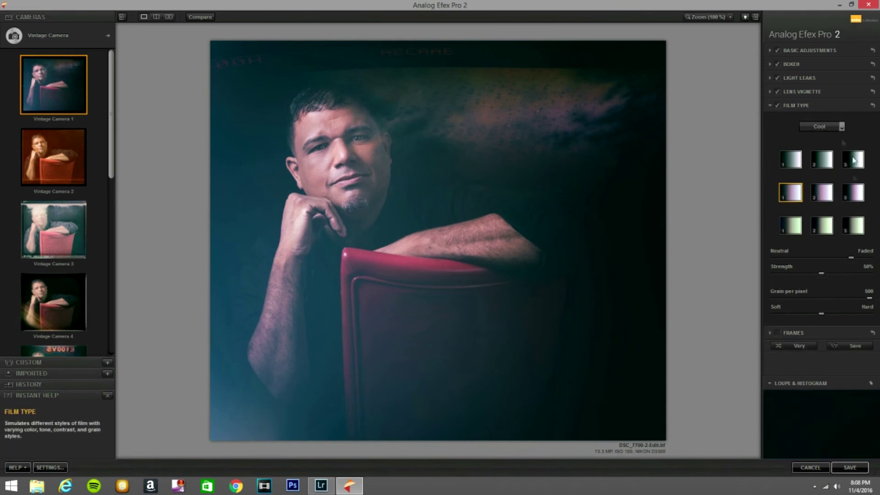
Try several Cool film types on the portrait, ending with the second variation in the first row.
{"action": "left_click", "coordinate": [840, 126]}
{"action": "left_click", "coordinate": [832, 148]}
{"action": "left_click", "coordinate": [820, 197]}
{"action": "left_click", "coordinate": [855, 193]}
{"action": "left_click", "coordinate": [859, 165]}
{"action": "left_click", "coordinate": [821, 166]}
{"action": "left_click", "coordinate": [785, 159]}
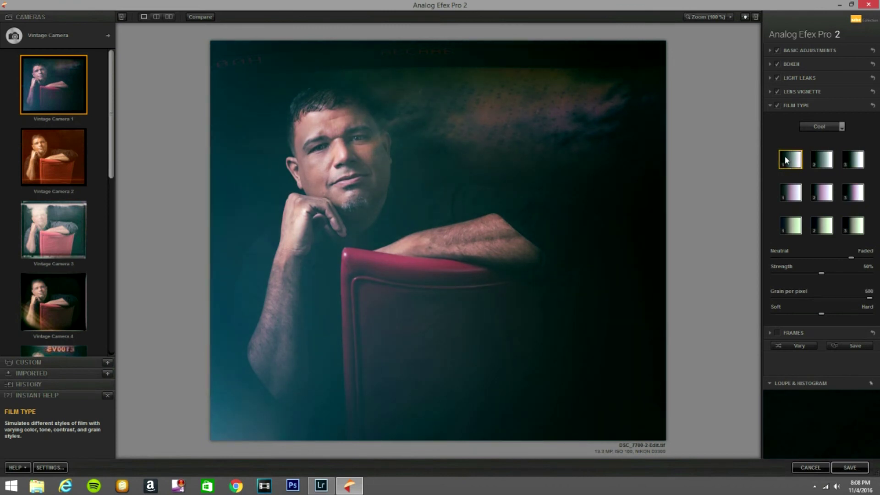
{"action": "left_click", "coordinate": [819, 162]}
Turn off the Film Type effect so the film color cast is removed from the portrait.
{"action": "left_click", "coordinate": [776, 106]}
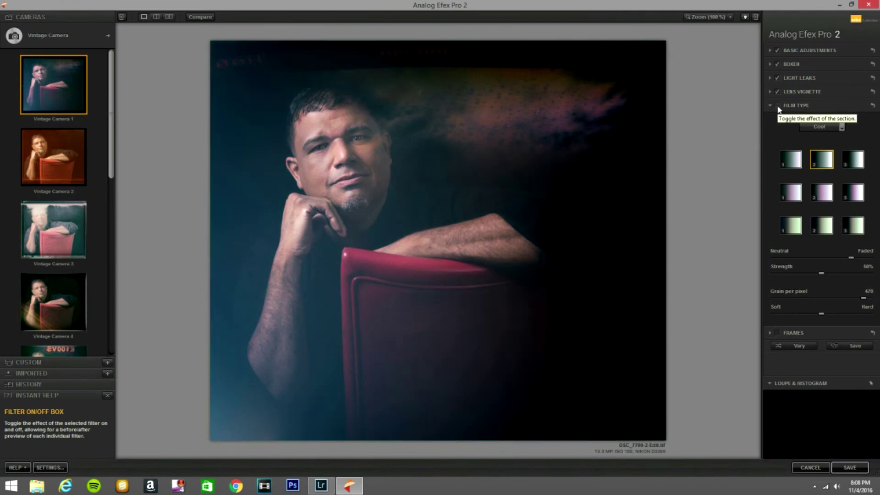
{"action": "left_click", "coordinate": [777, 106]}
{"action": "left_click", "coordinate": [776, 105]}
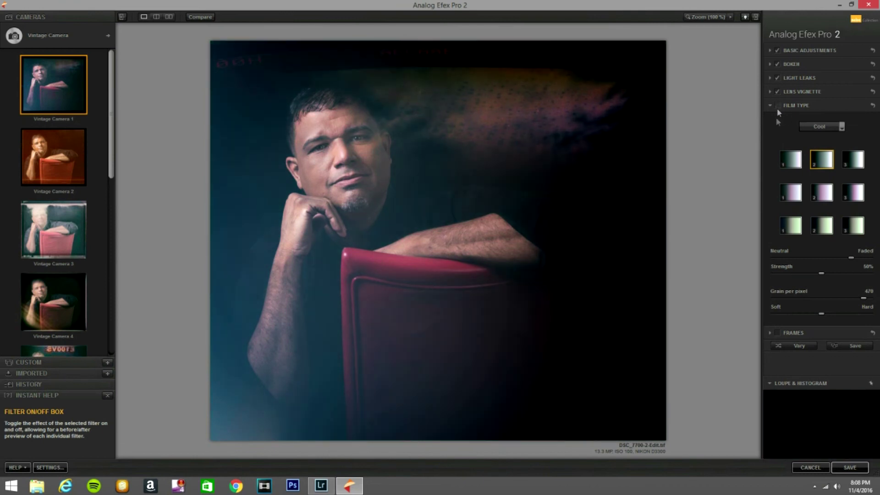
{"action": "left_click", "coordinate": [791, 158]}
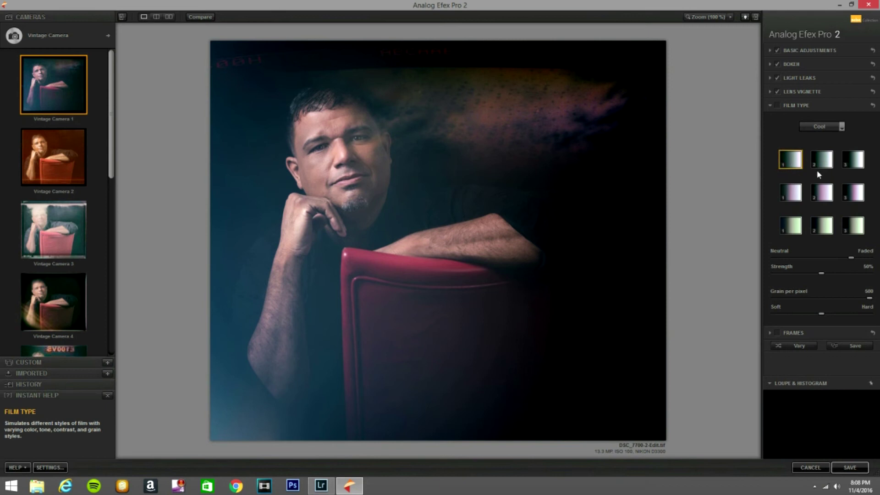
{"action": "left_click", "coordinate": [824, 201]}
{"action": "left_click", "coordinate": [797, 165]}
{"action": "left_click", "coordinate": [772, 105]}
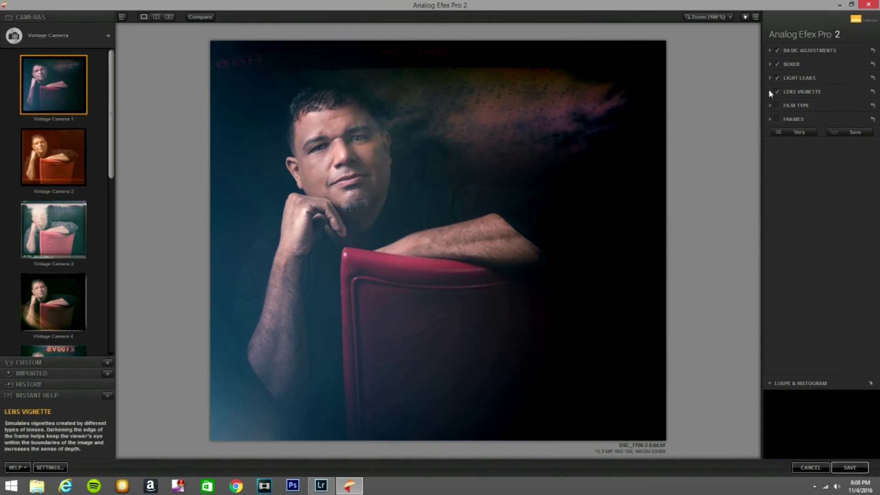
Move the center of the lens vignette slightly up and to the right on the subject's forearm.
{"action": "left_click", "coordinate": [770, 92]}
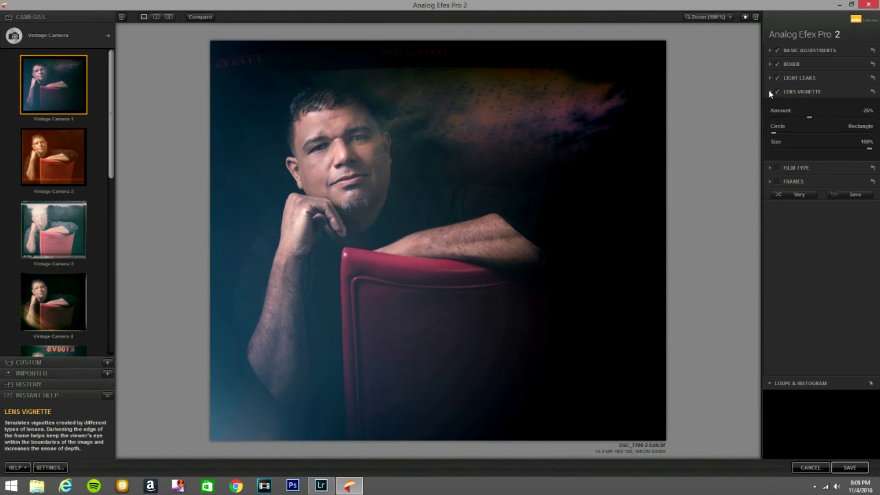
{"action": "mouse_move", "coordinate": [809, 117]}
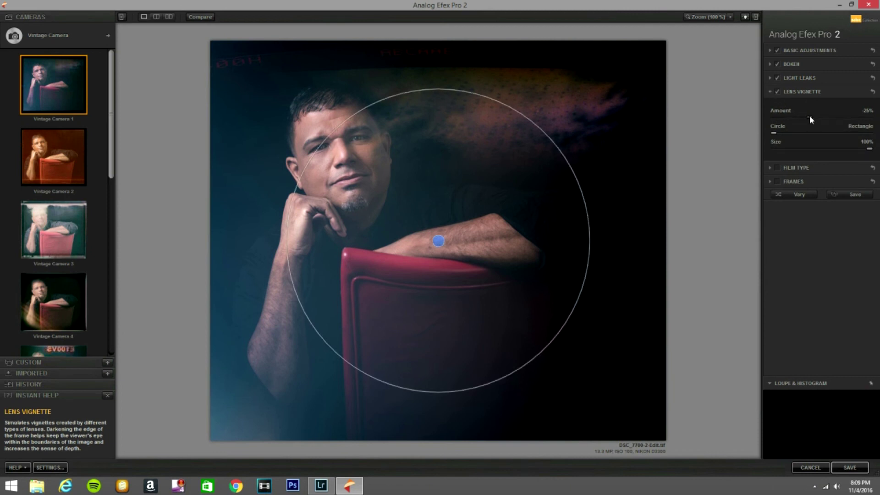
{"action": "mouse_move", "coordinate": [438, 241]}
{"action": "left_mouse_down"}
{"action": "mouse_move", "coordinate": [410, 236]}
{"action": "mouse_move", "coordinate": [380, 195]}
{"action": "mouse_move", "coordinate": [436, 257]}
{"action": "mouse_move", "coordinate": [428, 181]}
{"action": "mouse_move", "coordinate": [406, 118]}
{"action": "mouse_move", "coordinate": [426, 262]}
{"action": "mouse_move", "coordinate": [443, 252]}
{"action": "mouse_move", "coordinate": [443, 237]}
{"action": "left_mouse_up"}
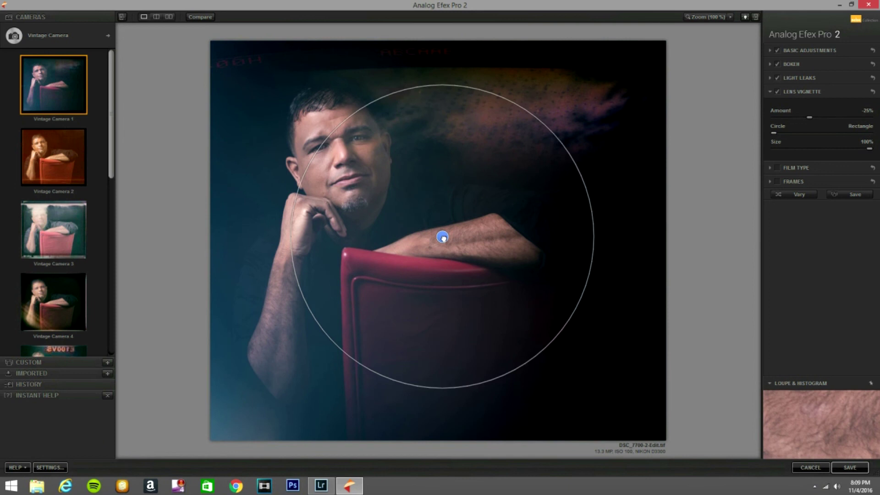
{"action": "left_click", "coordinate": [770, 92]}
Try the multicolored Crisp light leak in the third row and reposition it over the chair back.
{"action": "left_click", "coordinate": [771, 78]}
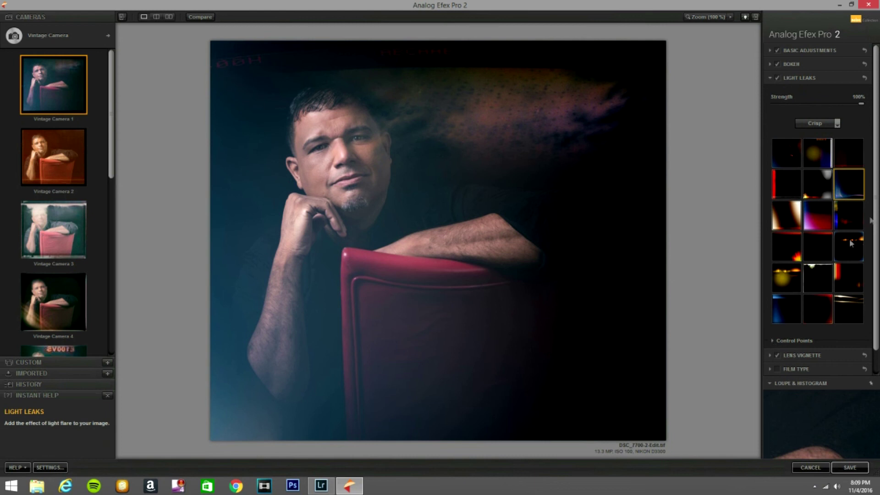
{"action": "left_click", "coordinate": [843, 227]}
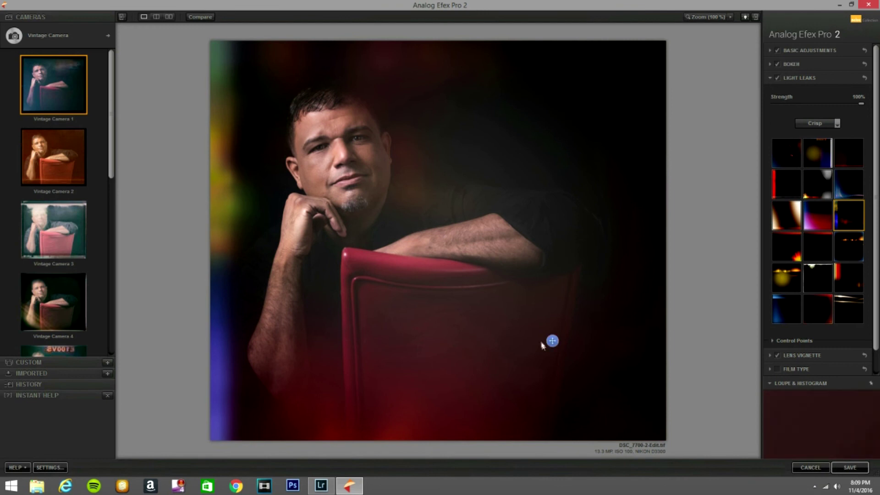
{"action": "left_click_drag", "start_coordinate": [552, 341], "coordinate": [416, 288]}
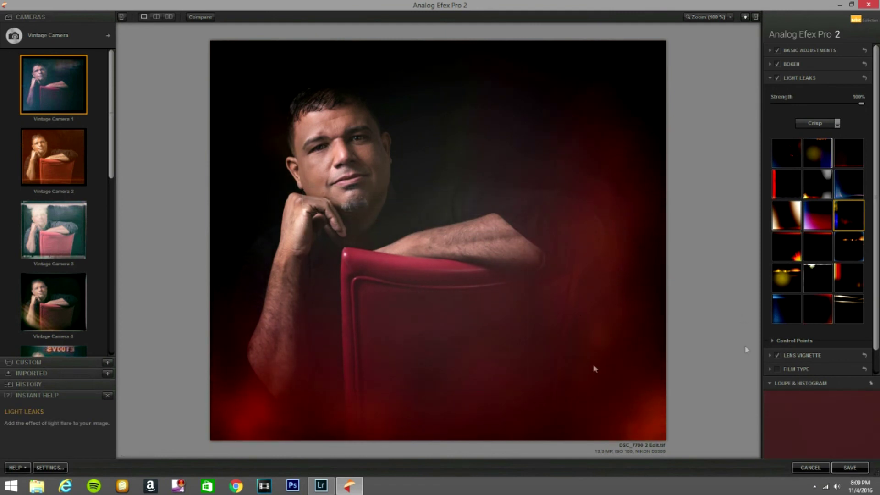
{"action": "left_click_drag", "start_coordinate": [417, 288], "coordinate": [602, 399]}
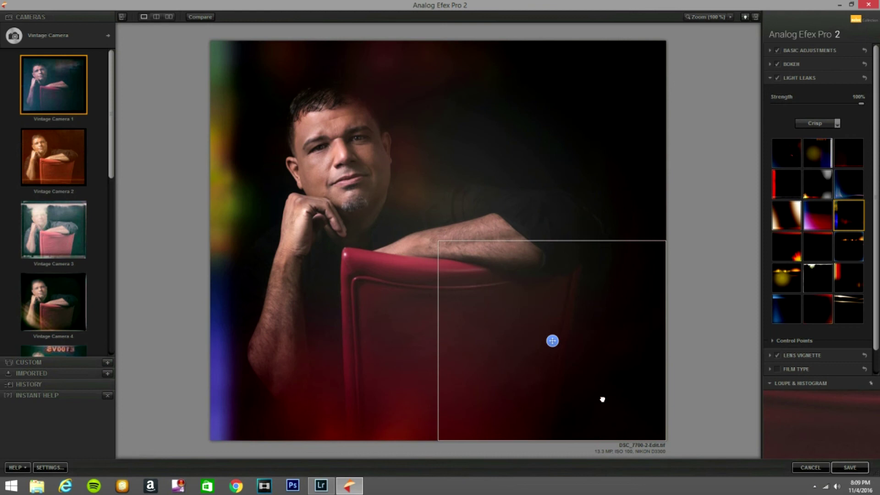
{"action": "left_click_drag", "start_coordinate": [552, 340], "coordinate": [546, 271]}
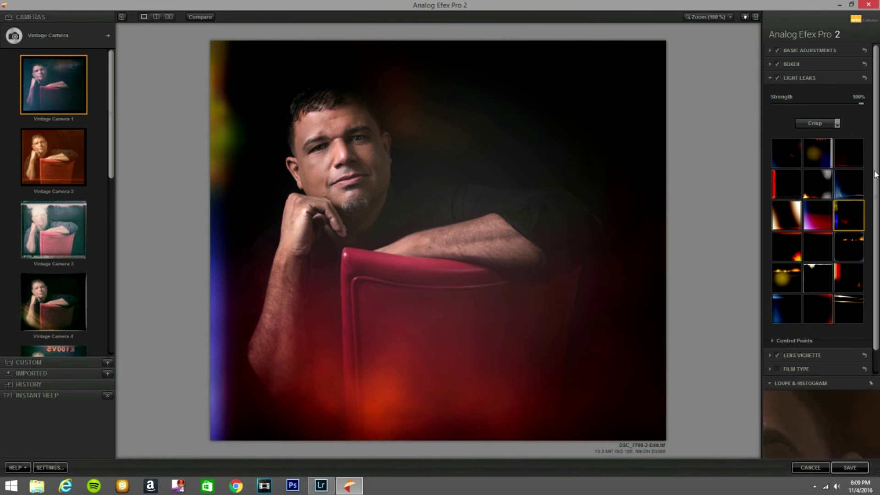
Return to the blue Crisp light leak in the second row, reposition it near the chair's right edge, and reduce its strength to 81%.
{"action": "left_click", "coordinate": [848, 187]}
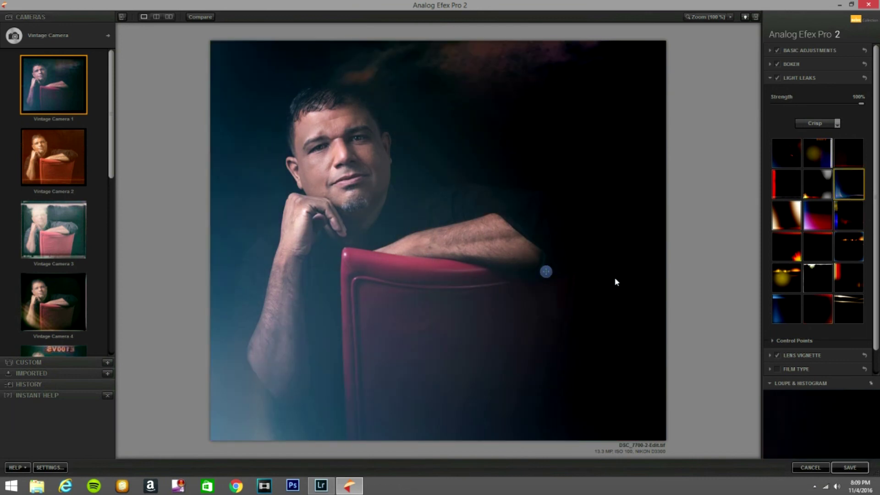
{"action": "left_click_drag", "start_coordinate": [545, 271], "coordinate": [659, 299]}
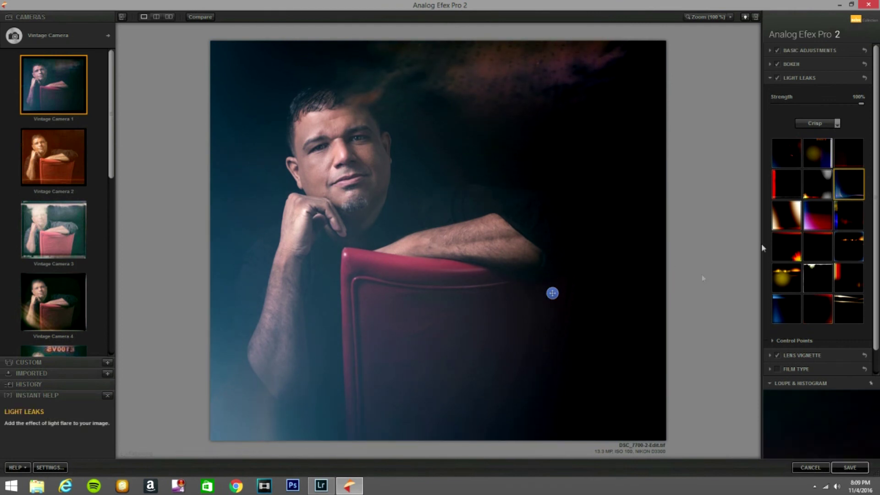
{"action": "left_click", "coordinate": [854, 224]}
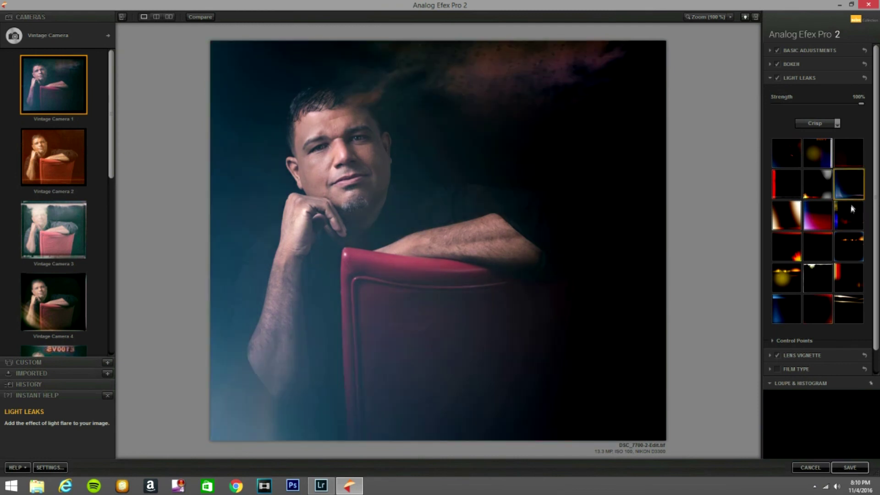
{"action": "left_click", "coordinate": [850, 207]}
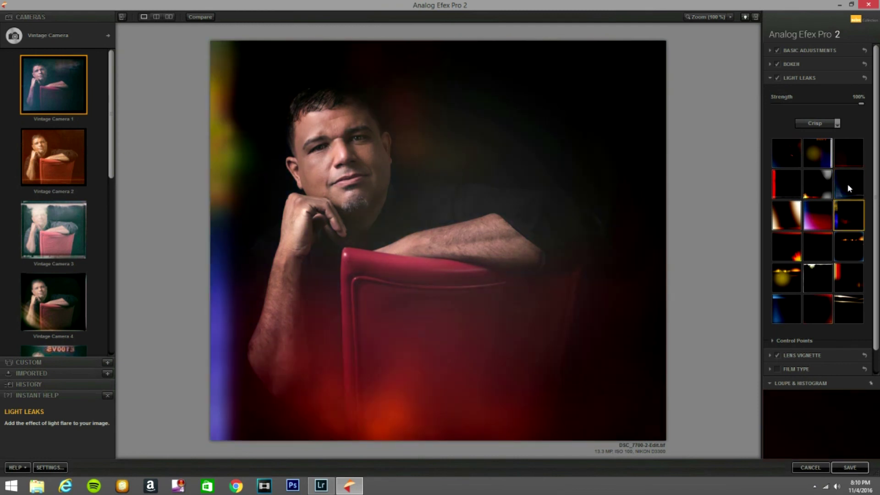
{"action": "left_click", "coordinate": [848, 183]}
{"action": "left_click_drag", "start_coordinate": [854, 105], "coordinate": [844, 105]}
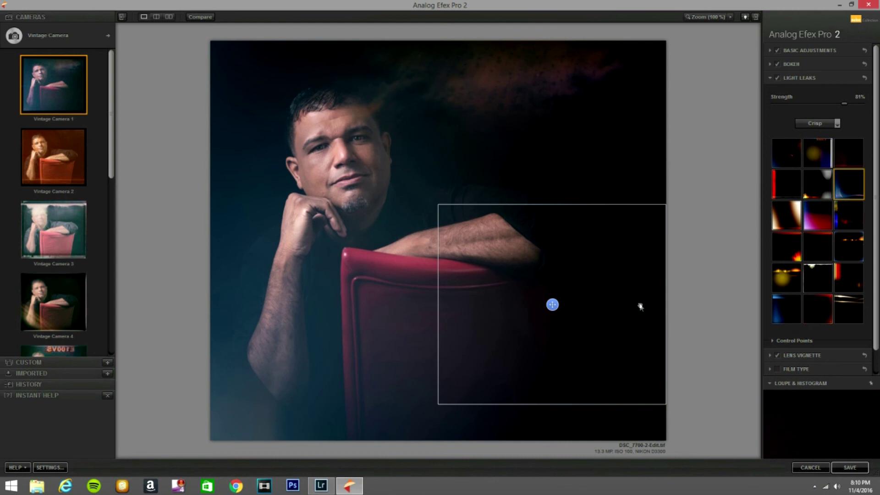
Apply the multicolored Crisp light leak in the third row with a strength of 68%.
{"action": "left_click", "coordinate": [852, 218]}
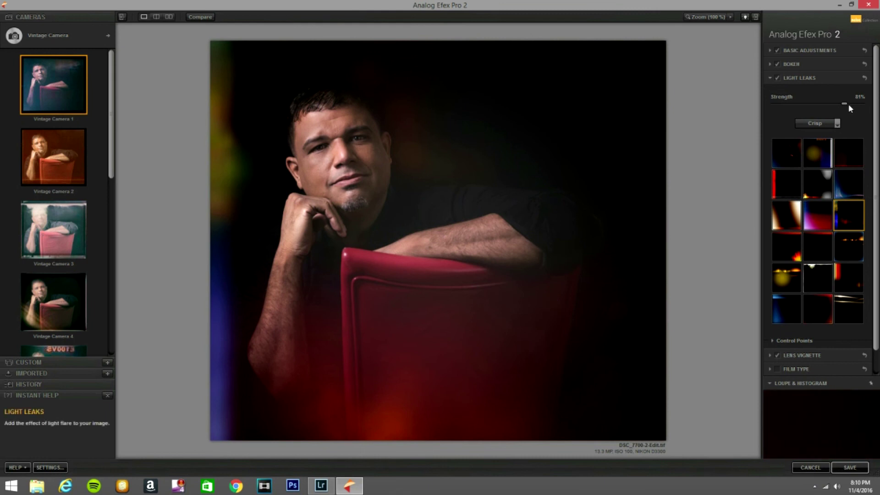
{"action": "left_click_drag", "start_coordinate": [845, 106], "coordinate": [839, 106]}
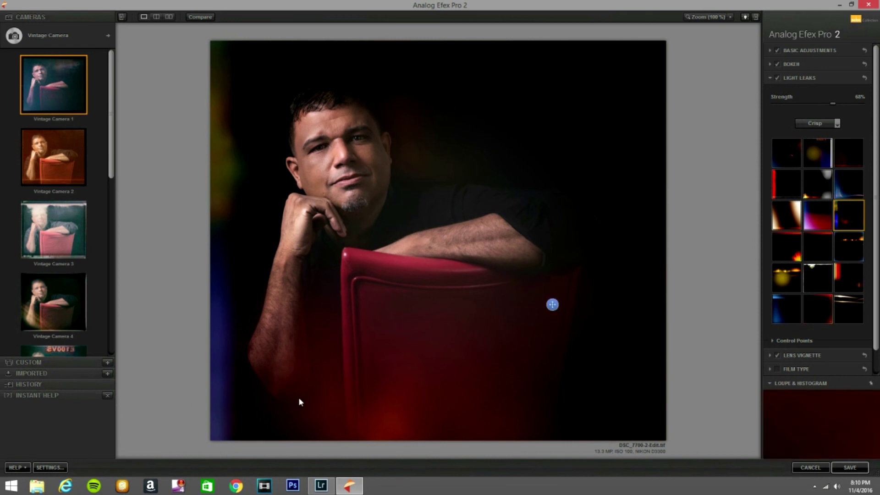
Center the Bokeh focus area on the man's face and set its blur strength to 26%.
{"action": "left_click", "coordinate": [769, 65]}
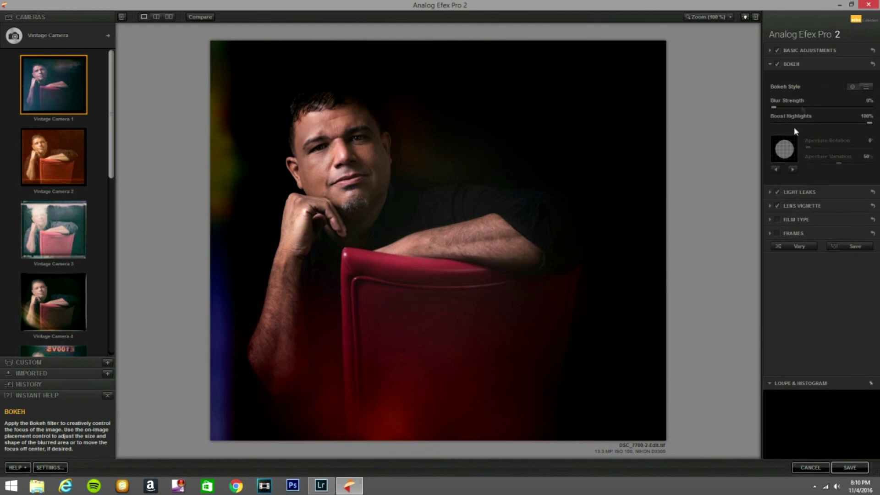
{"action": "left_click", "coordinate": [774, 107]}
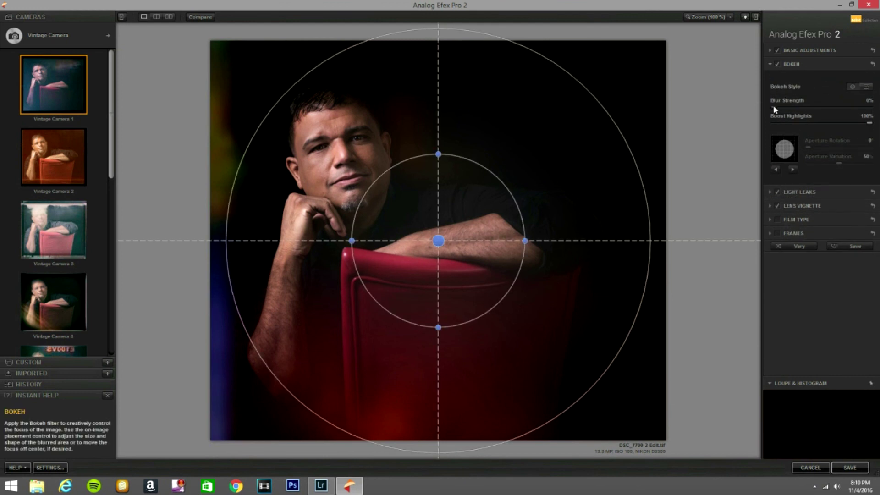
{"action": "left_click_drag", "start_coordinate": [785, 108], "coordinate": [807, 108]}
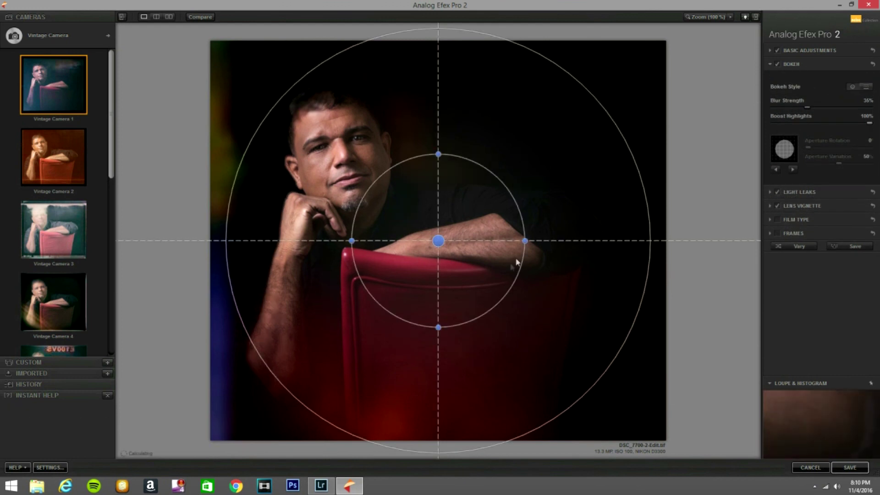
{"action": "left_click_drag", "start_coordinate": [438, 240], "coordinate": [358, 170]}
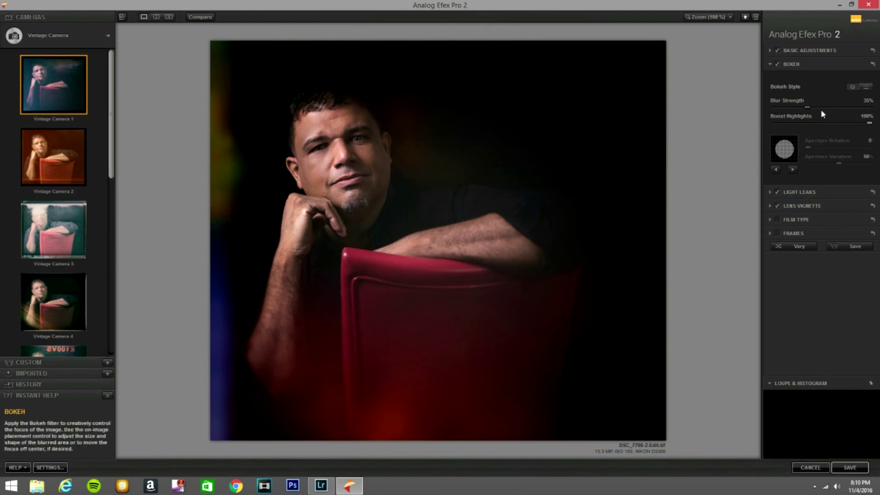
{"action": "left_click_drag", "start_coordinate": [805, 107], "coordinate": [798, 110]}
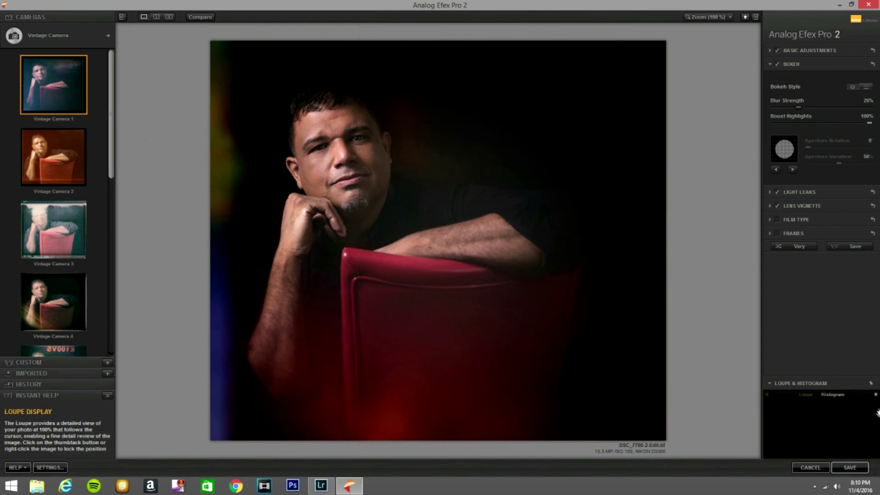
{"action": "left_click", "coordinate": [771, 64]}
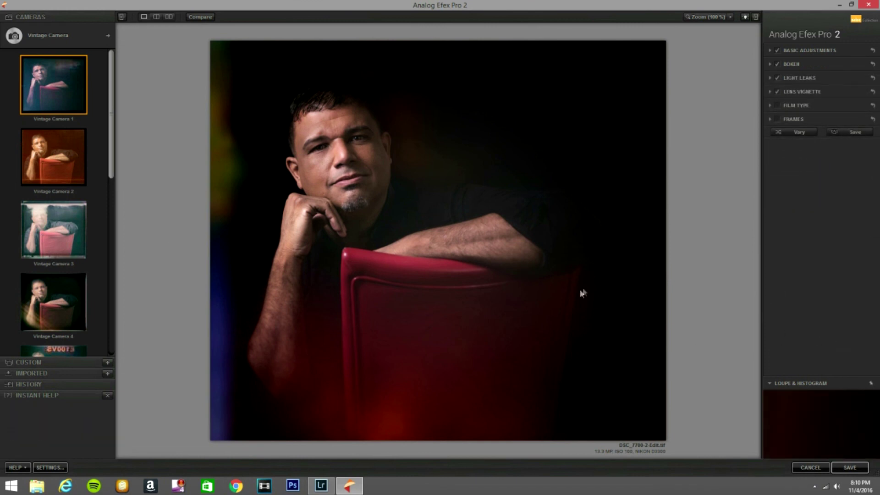
Set the Brightness to 0% in the basic adjustments.
{"action": "left_click", "coordinate": [770, 51]}
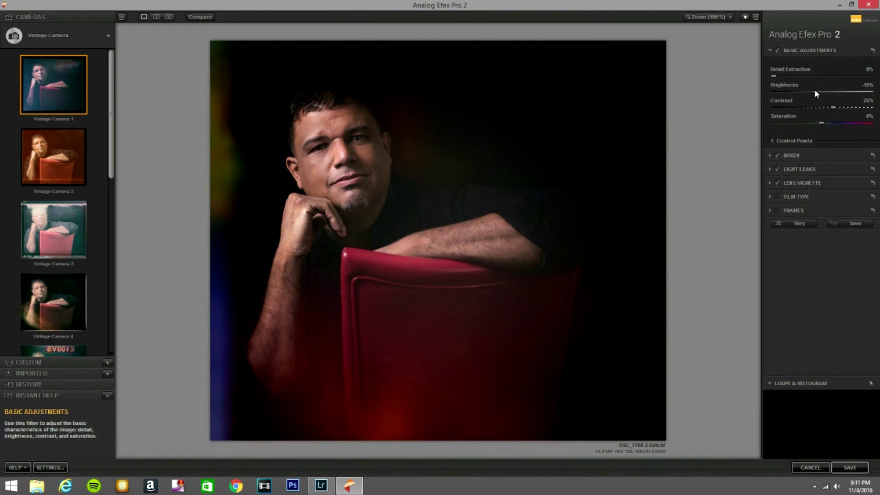
{"action": "left_click_drag", "start_coordinate": [815, 92], "coordinate": [816, 93]}
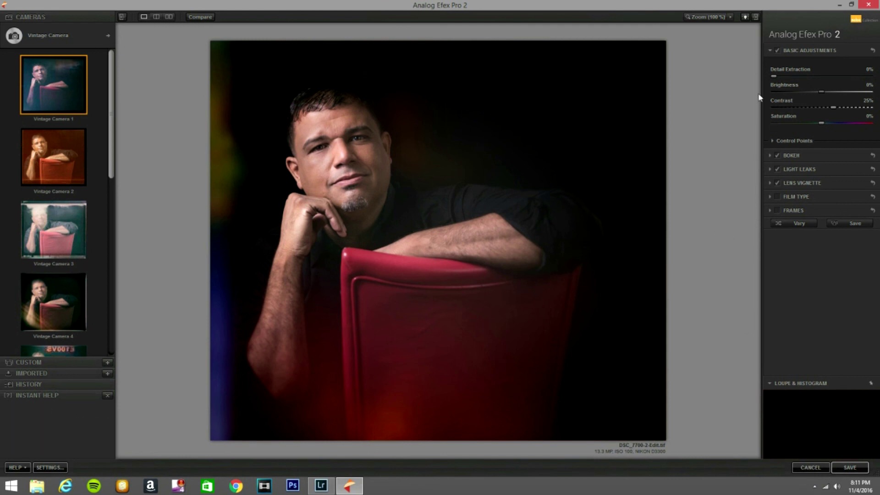
Try the blue Crisp light leak in the second row, and return to the multicolored one in the third row.
{"action": "left_click", "coordinate": [769, 52]}
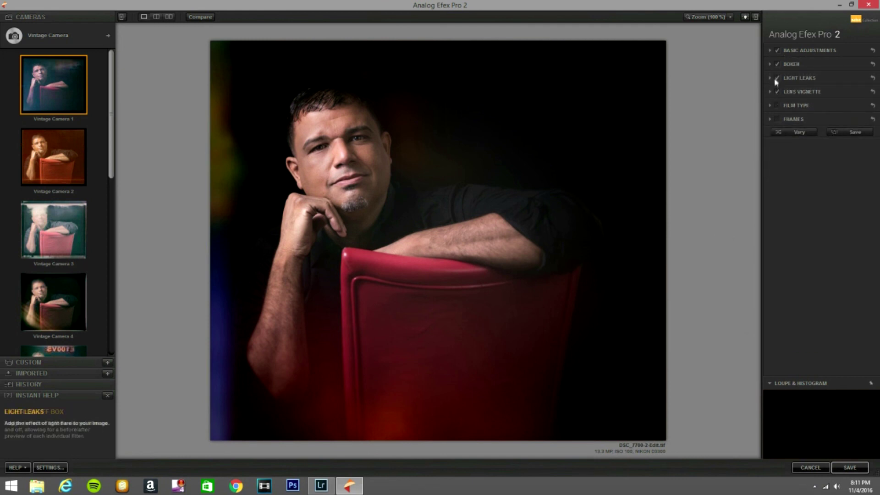
{"action": "left_click", "coordinate": [769, 77]}
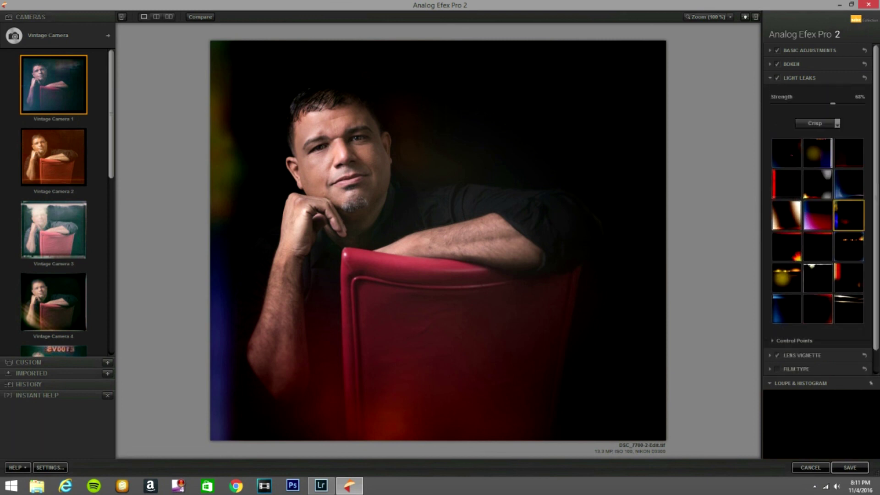
{"action": "left_click", "coordinate": [850, 190]}
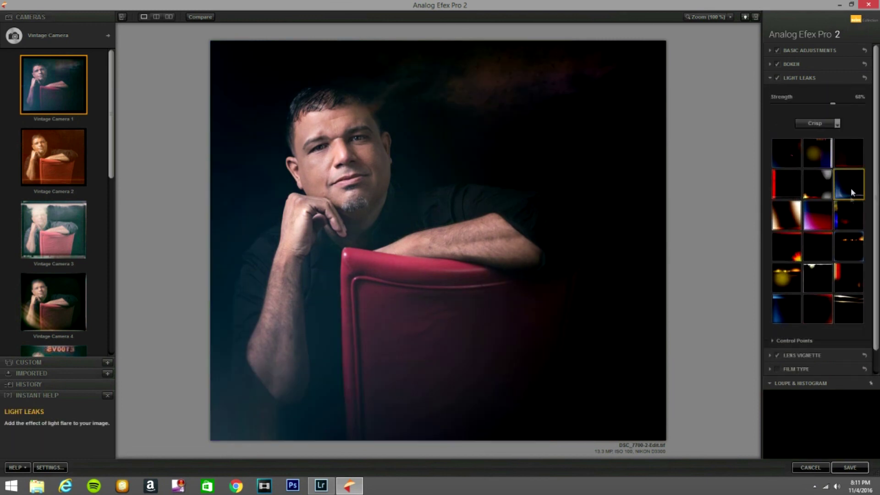
{"action": "left_click", "coordinate": [850, 214]}
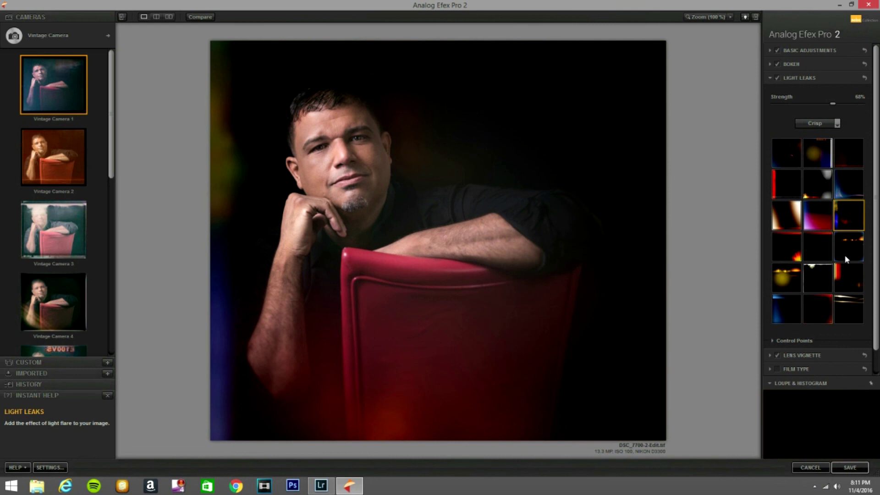
{"action": "left_click", "coordinate": [846, 260]}
{"action": "left_click", "coordinate": [846, 215]}
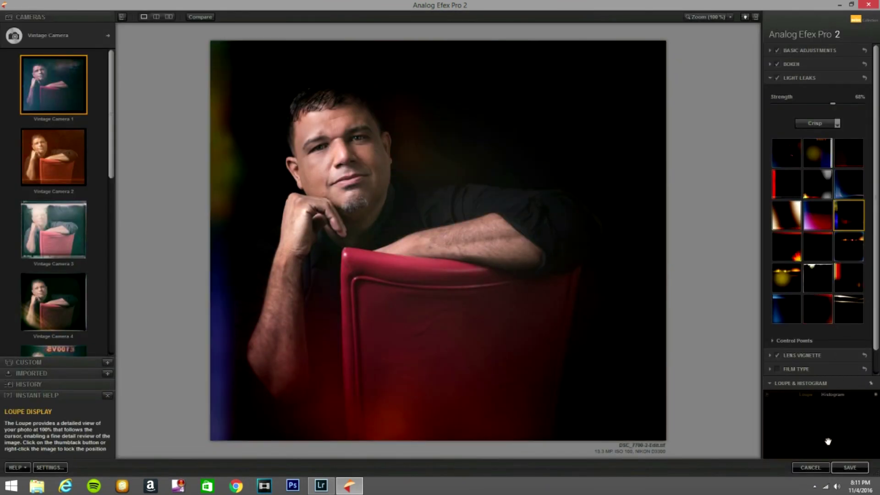
Save the Analog Efex Pro 2 result back to Lightroom and inspect the man's face and surroundings up close.
{"action": "left_click", "coordinate": [850, 468]}
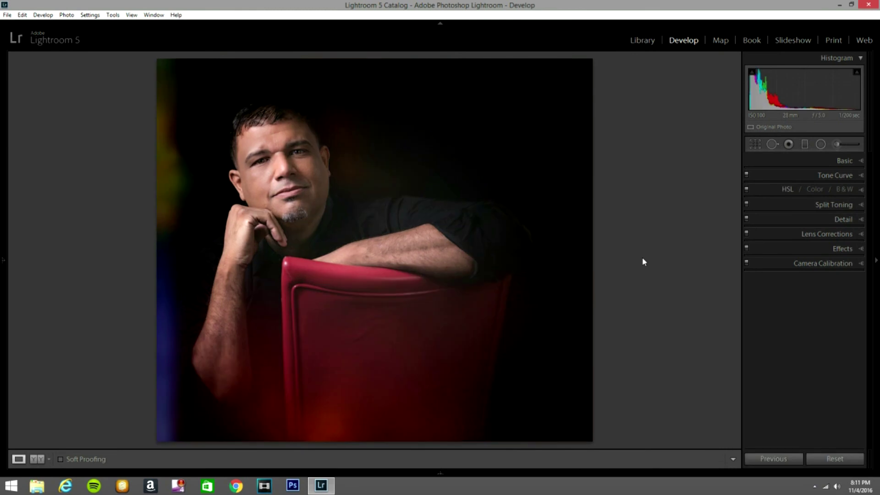
{"action": "left_click", "coordinate": [306, 179]}
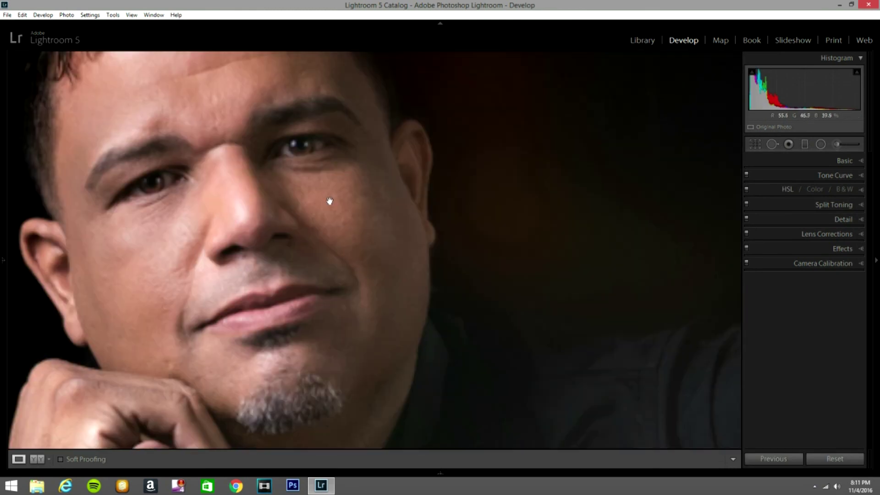
{"action": "left_click_drag", "start_coordinate": [328, 198], "coordinate": [336, 319]}
{"action": "left_click", "coordinate": [336, 318]}
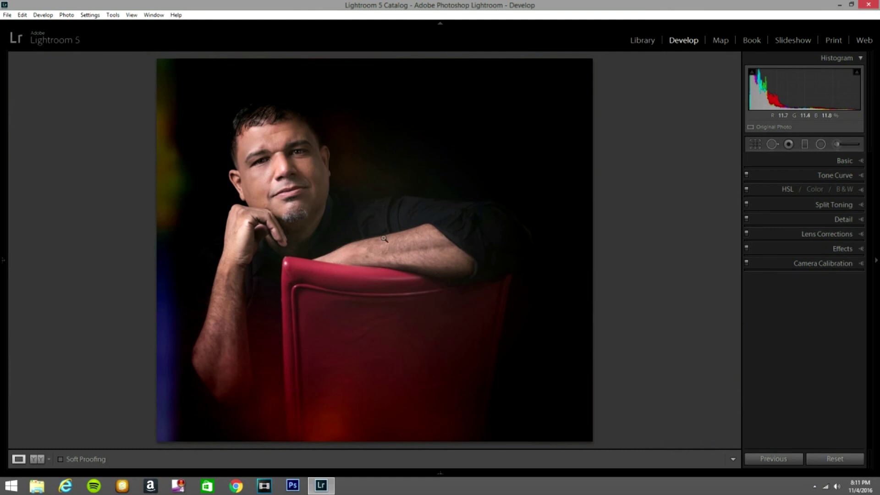
Compare the styled copy's before and after versions side by side, and return to the single-photo view.
{"action": "key", "text": "y"}
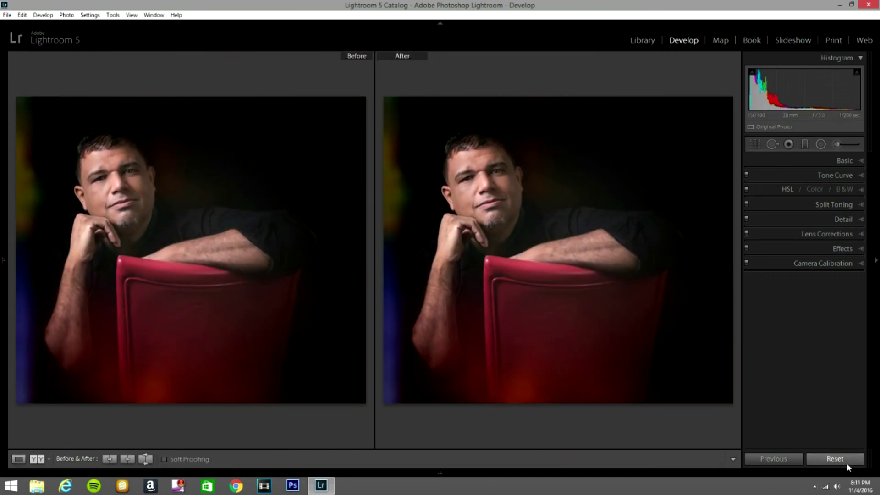
{"action": "left_click_drag", "start_coordinate": [277, 275], "coordinate": [279, 273]}
{"action": "key", "text": "y"}
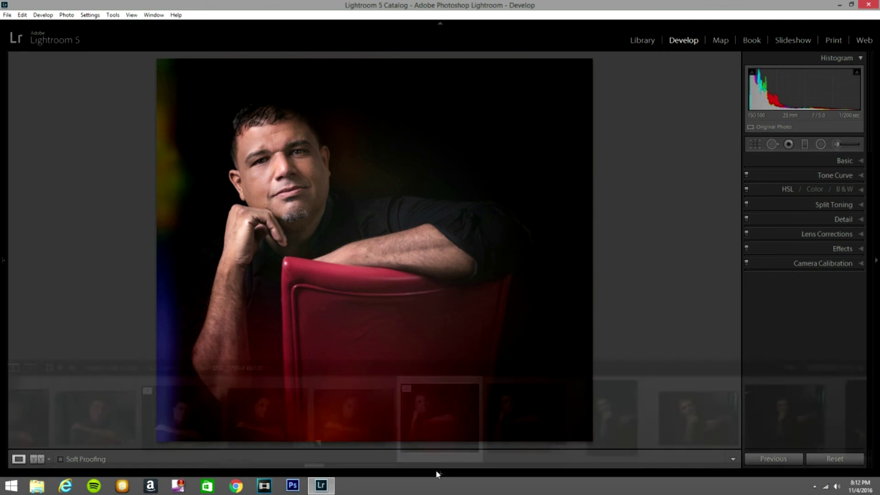
Open the original edited portrait DSC_7700-2.NEF beside the styled copy and compare its before and after versions.
{"action": "left_click", "coordinate": [438, 473]}
{"action": "key", "text": "Right"}
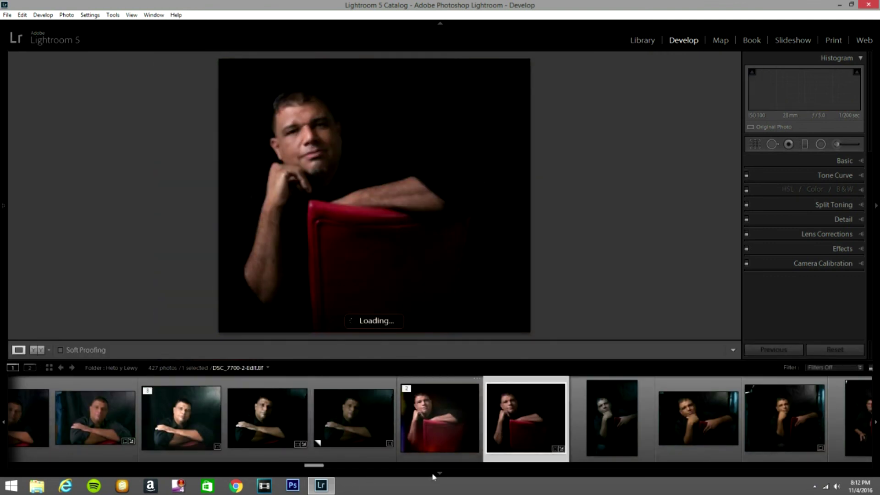
{"action": "left_click", "coordinate": [426, 475]}
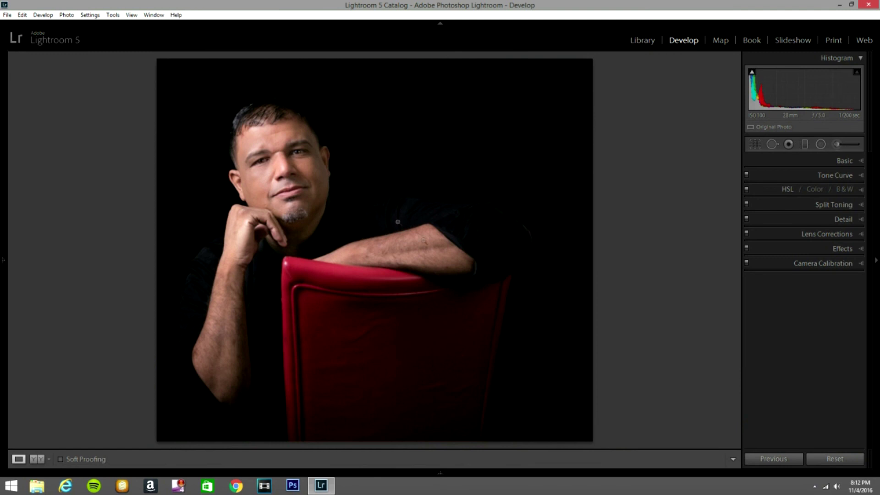
{"action": "key", "text": "y"}
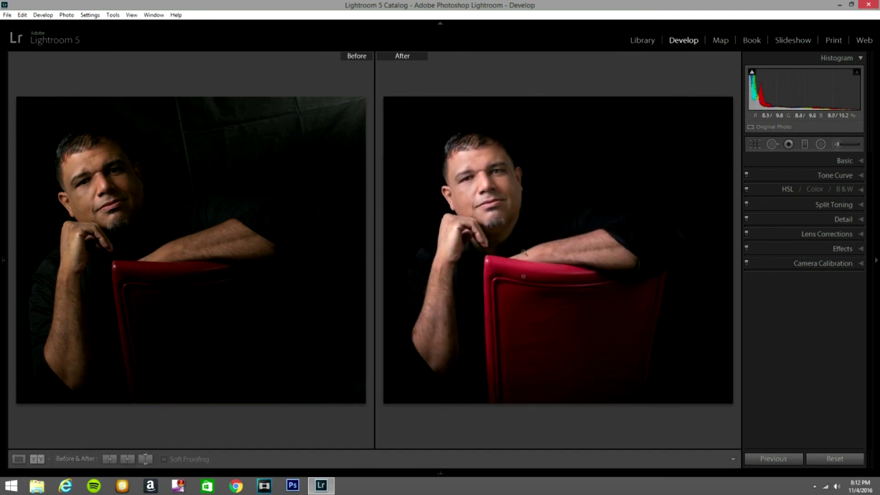
{"action": "key", "text": "y"}
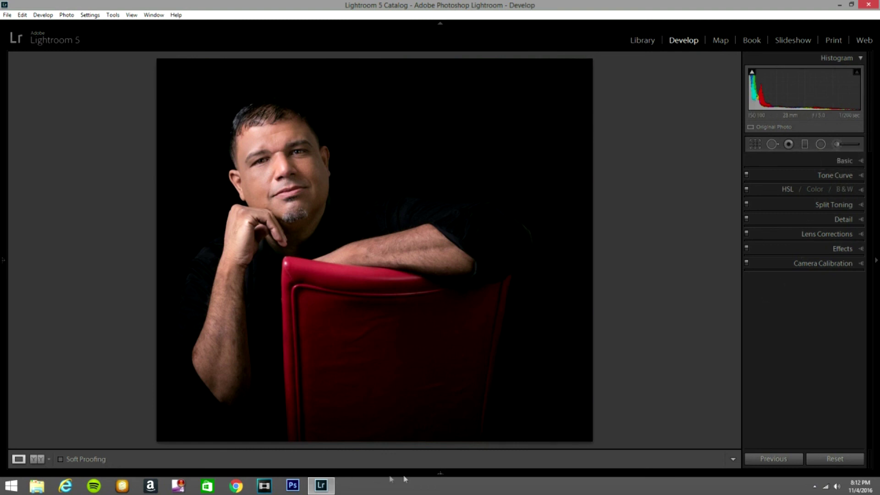
Reopen the styled copy and preview it with the Black & White treatment before restoring Color.
{"action": "mouse_move", "coordinate": [439, 474]}
{"action": "left_click", "coordinate": [450, 437]}
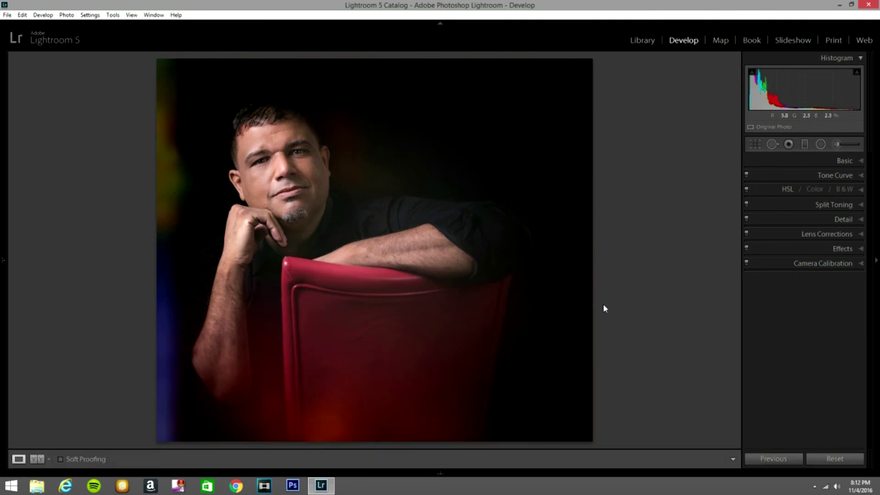
{"action": "left_click", "coordinate": [862, 161]}
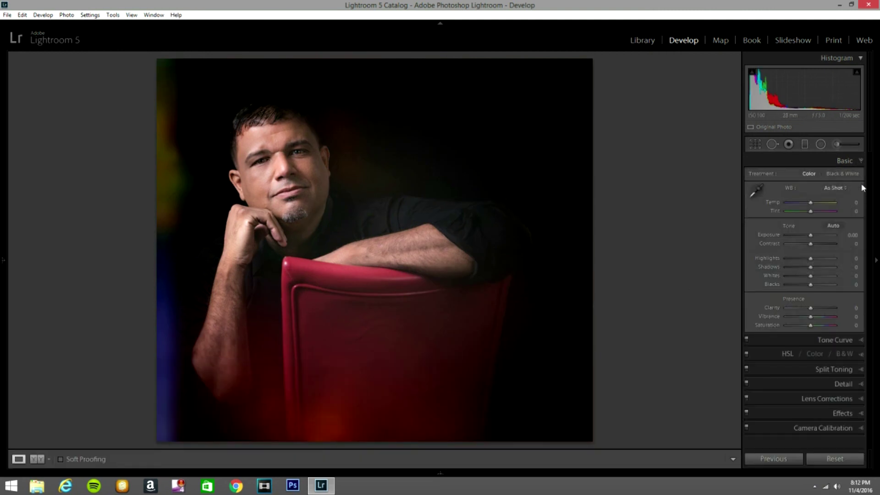
{"action": "left_click", "coordinate": [847, 175]}
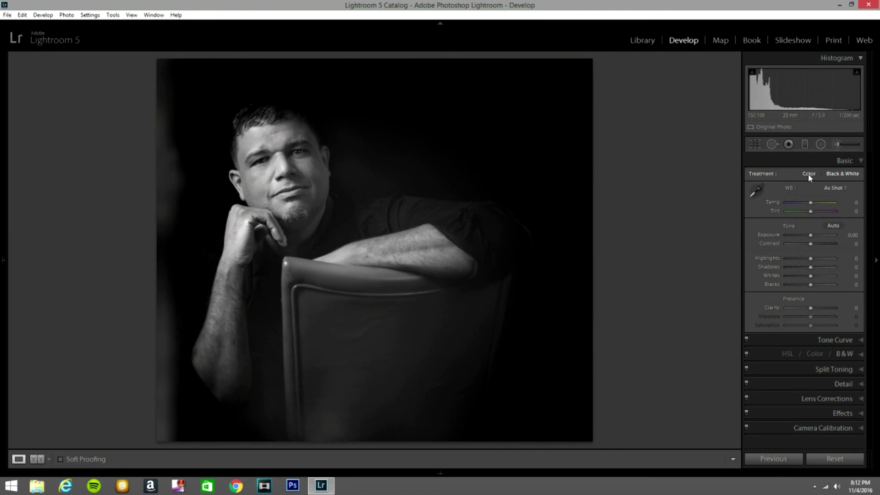
{"action": "left_click", "coordinate": [807, 174]}
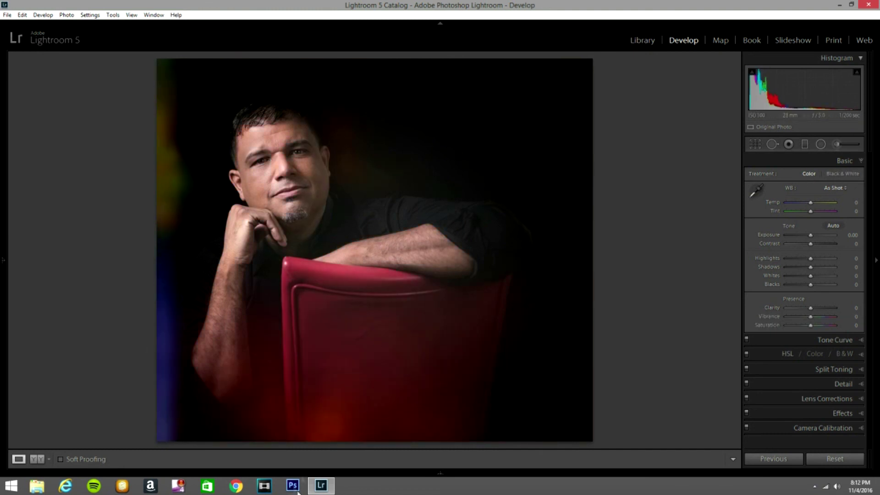
Preview the original edited portrait in Black & White, check the face up close, and restore the Color treatment.
{"action": "left_click", "coordinate": [394, 473]}
{"action": "key", "text": "Right"}
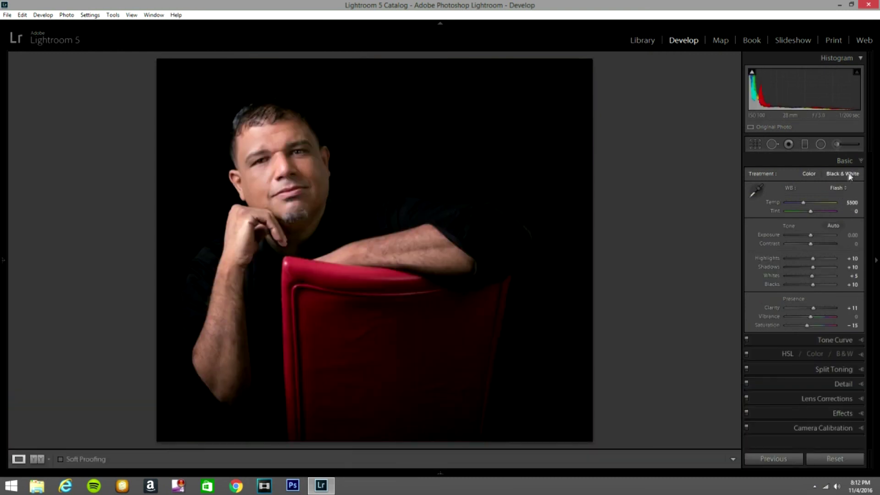
{"action": "left_click", "coordinate": [841, 177]}
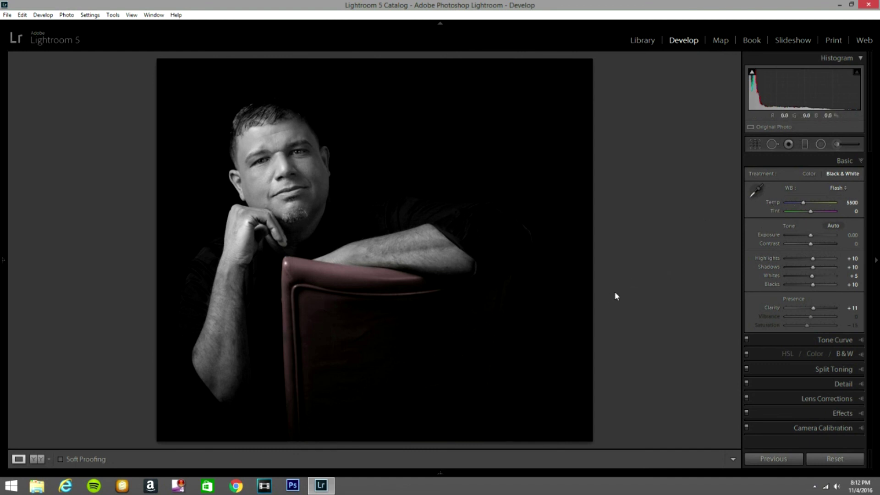
{"action": "left_click", "coordinate": [273, 168]}
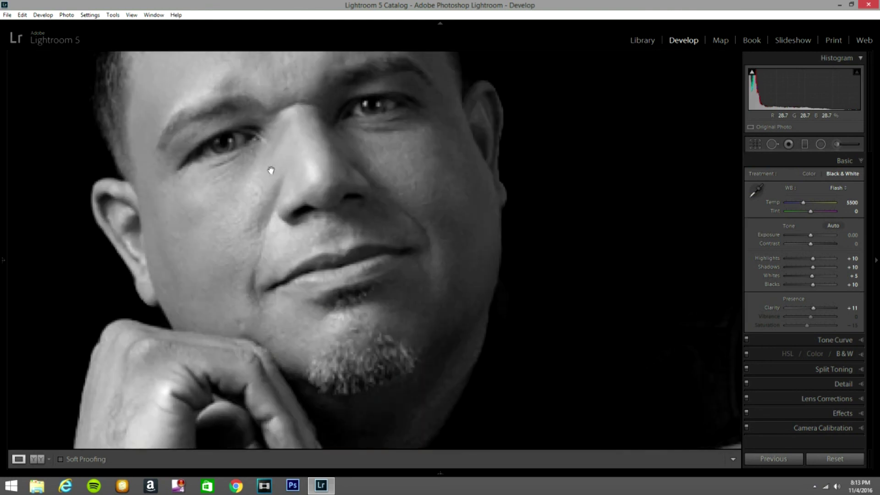
{"action": "left_click", "coordinate": [330, 217]}
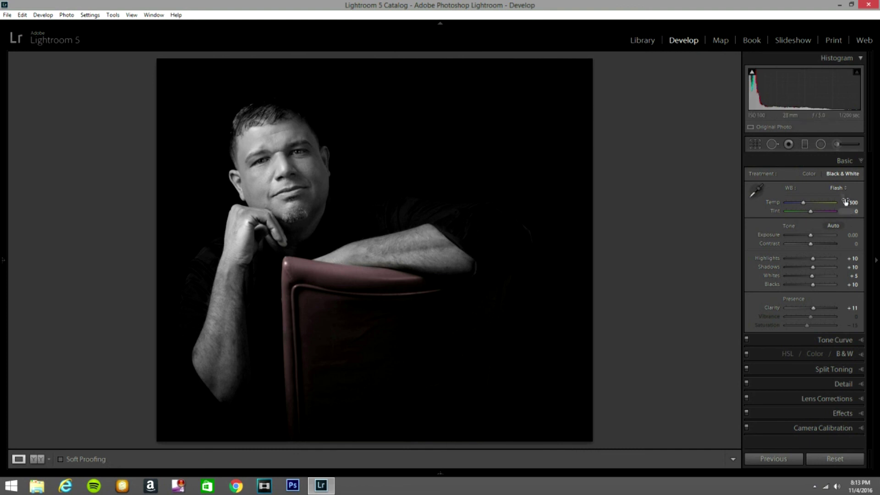
{"action": "left_click", "coordinate": [809, 173]}
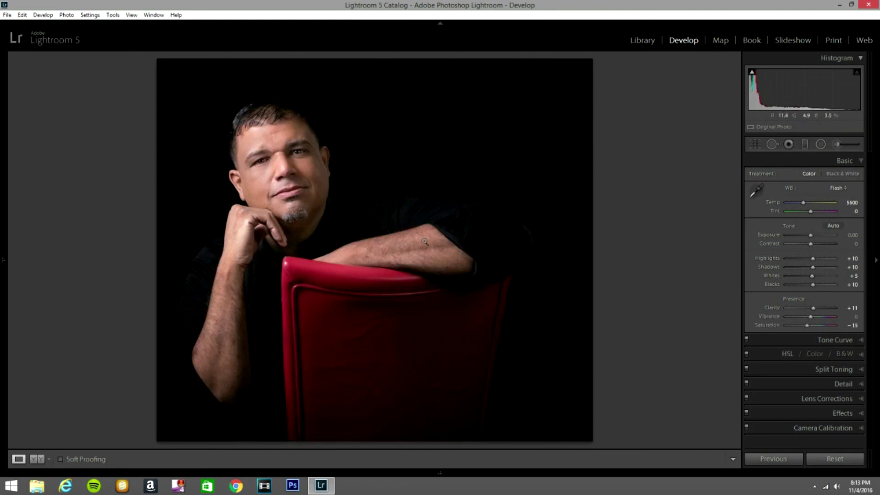
Select the styled copy DSC_7700-2-Edit.tif in the filmstrip and display it full screen.
{"action": "left_click", "coordinate": [329, 489]}
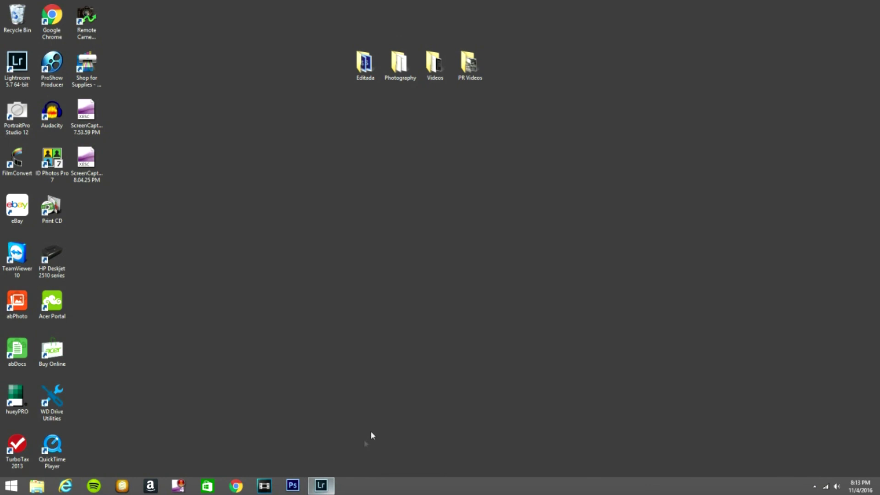
{"action": "left_click", "coordinate": [321, 487]}
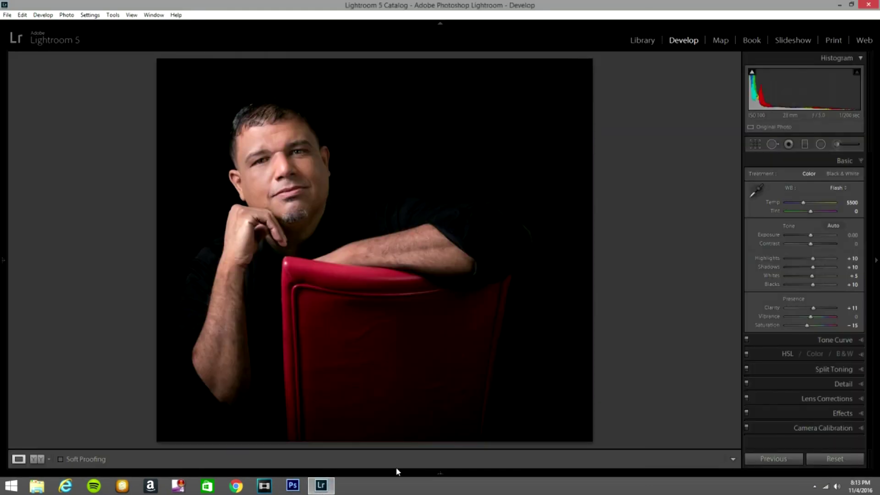
{"action": "mouse_move", "coordinate": [397, 472]}
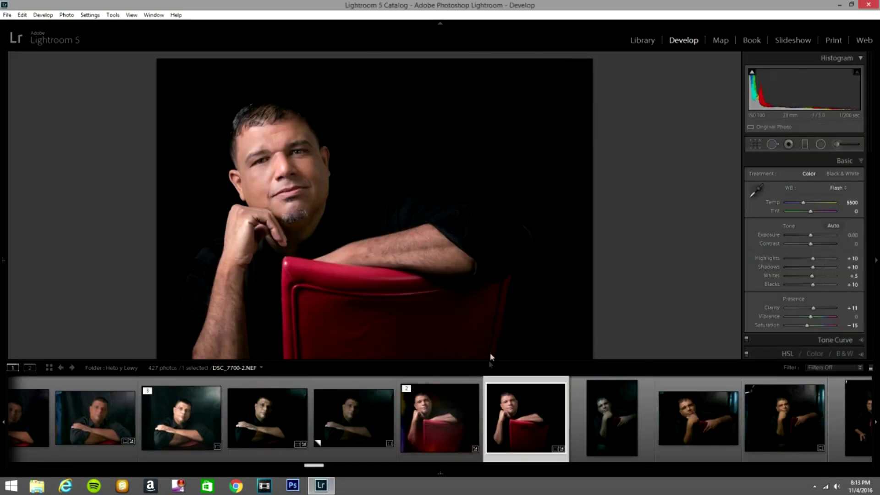
{"action": "left_click", "coordinate": [440, 435]}
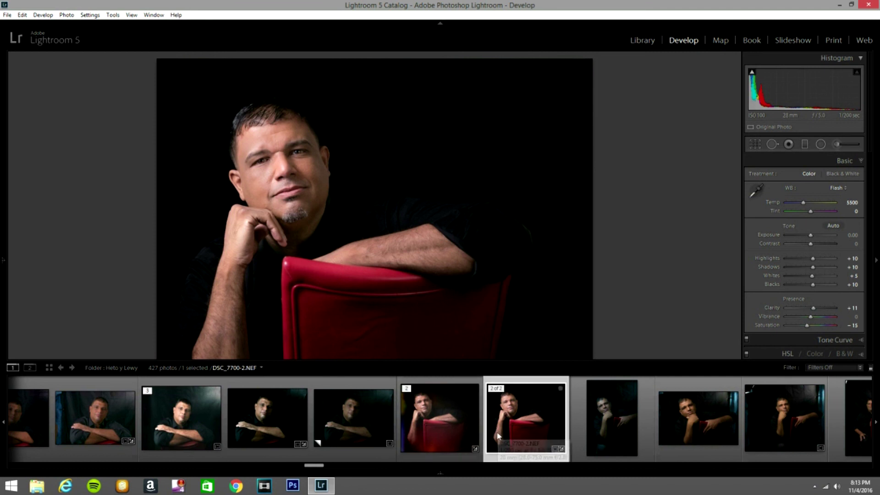
{"action": "left_click", "coordinate": [446, 429]}
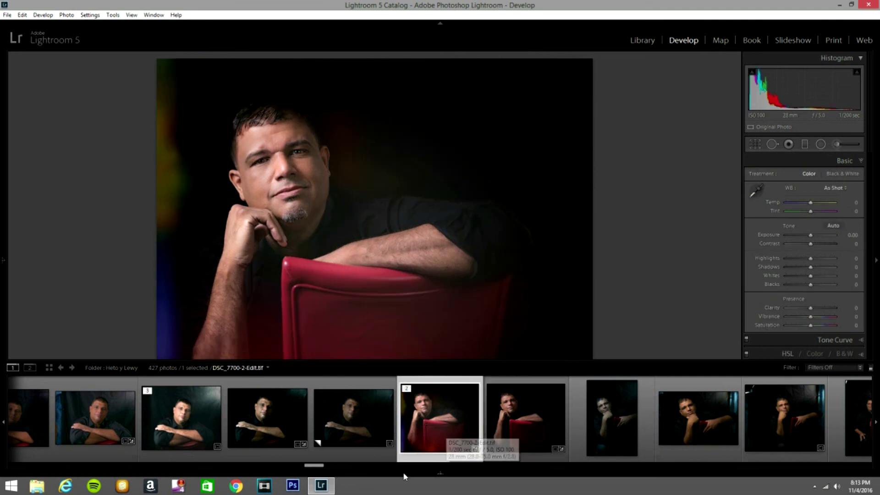
{"action": "key", "text": "t"}
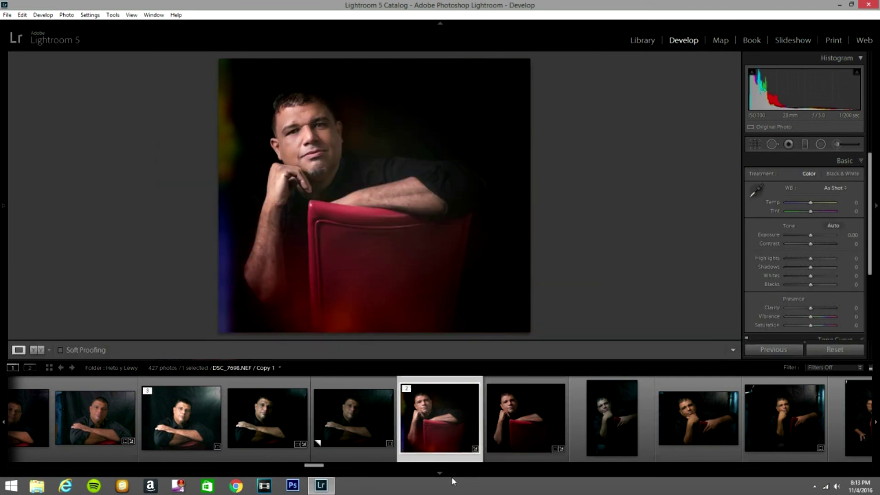
{"action": "key", "text": "f"}
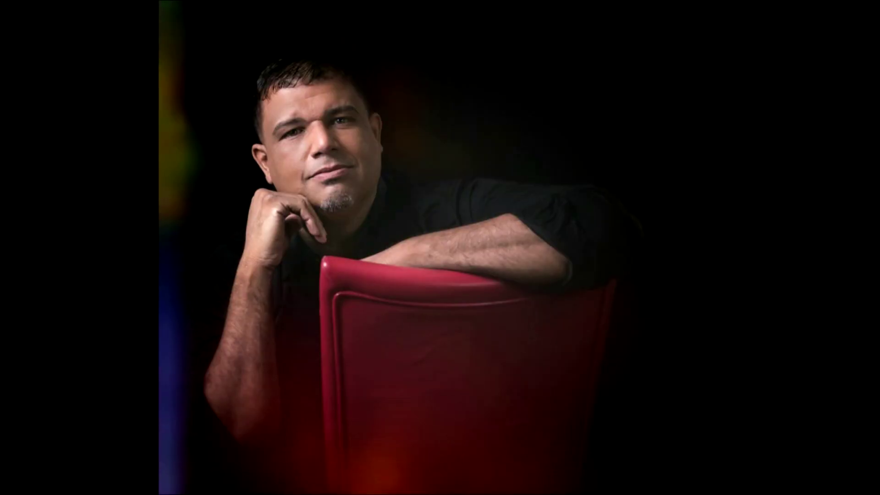